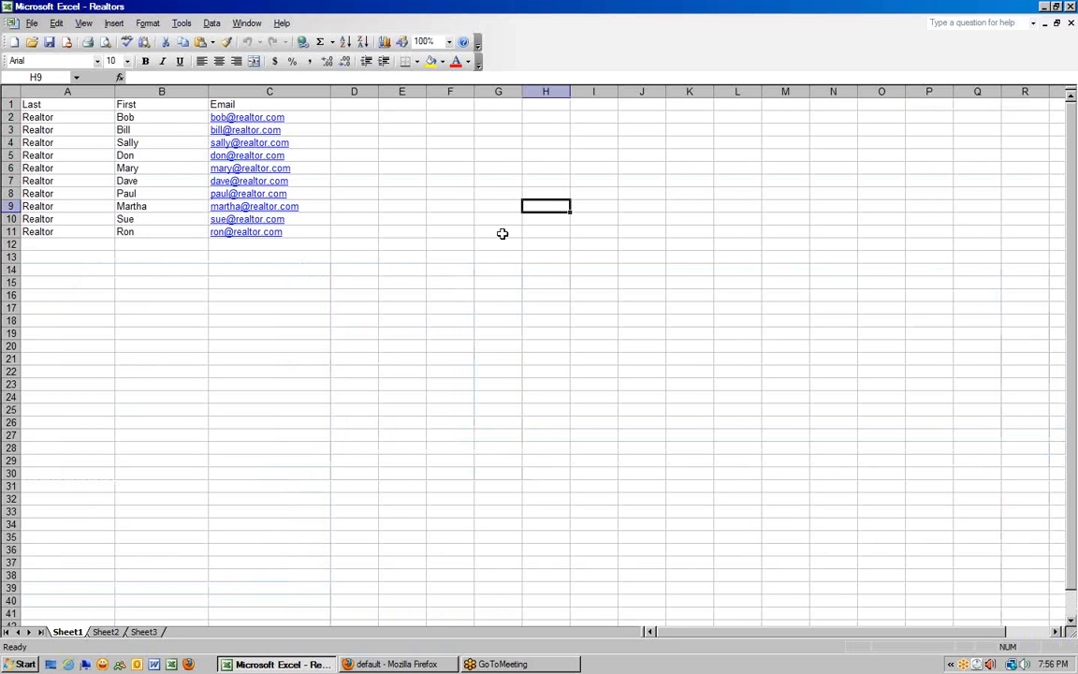
Examine the Last, First and Email column headings in row 1 of the Realtors worksheet
key("Left")
key("Left")
key("Home")
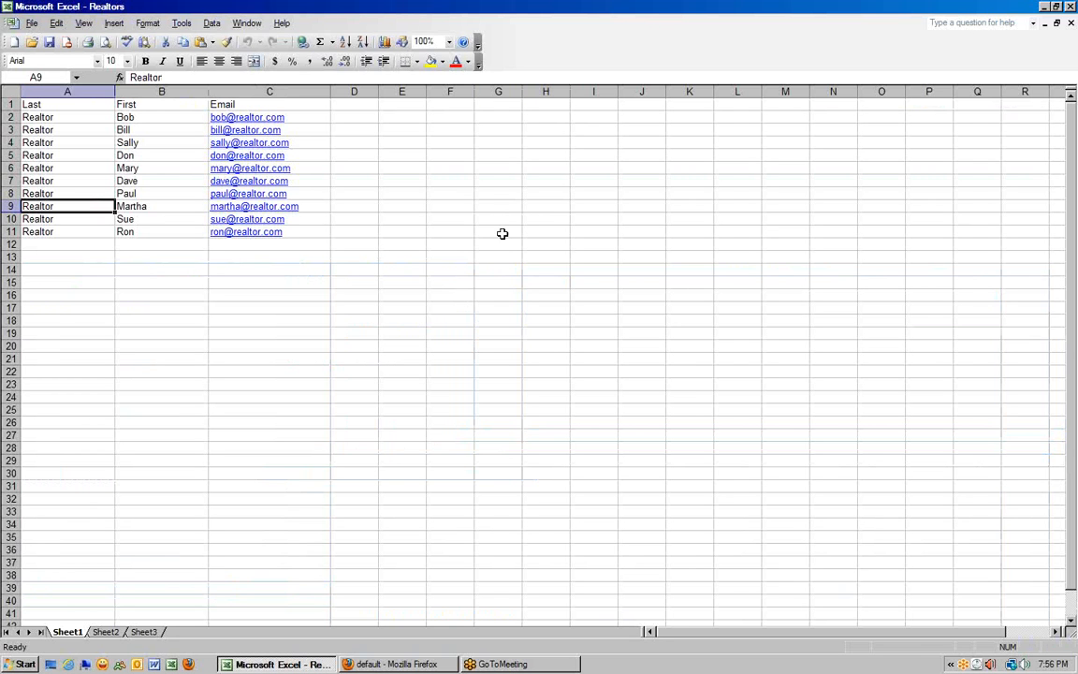
key("Up")
key("Up")
key("Up")
key("Up")
key("Up")
key("Up")
key("Up")
key("Up")
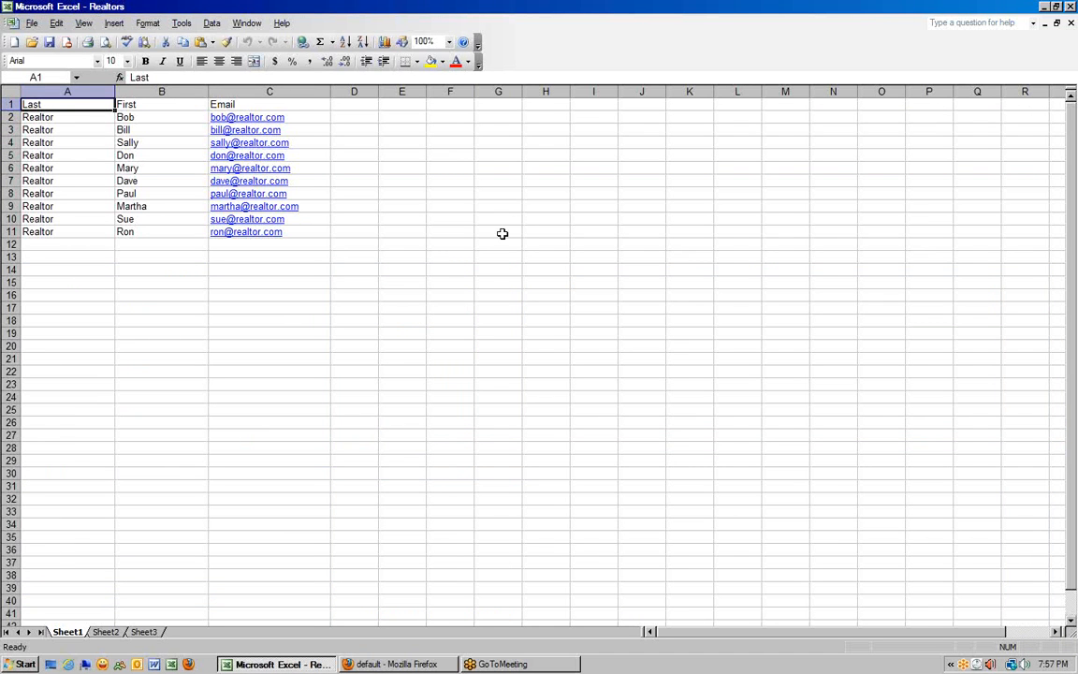
key("Right")
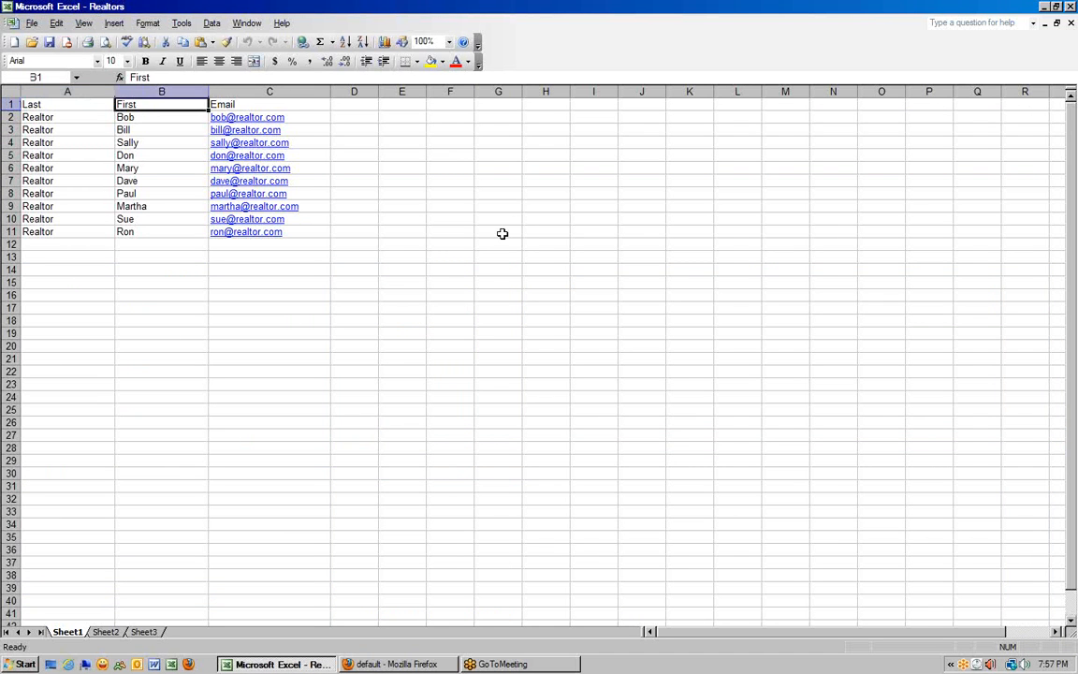
key("Right")
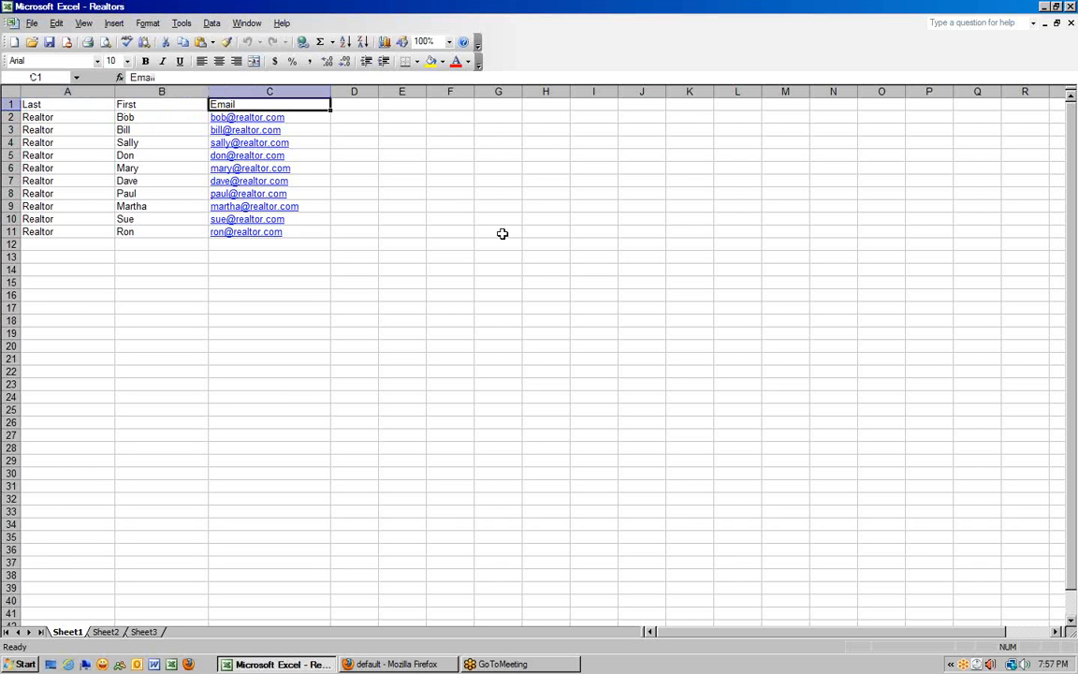
key("Left")
key("Left")
key("Right")
key("Right")
key("Right")
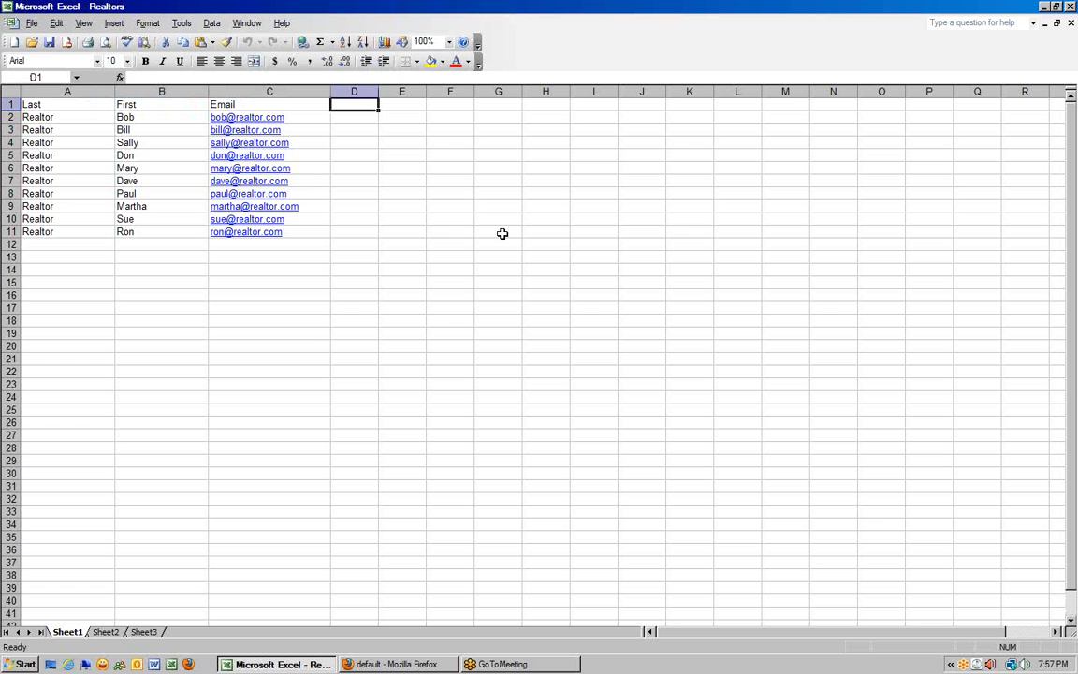
key("Left")
key("Left")
key("Left")
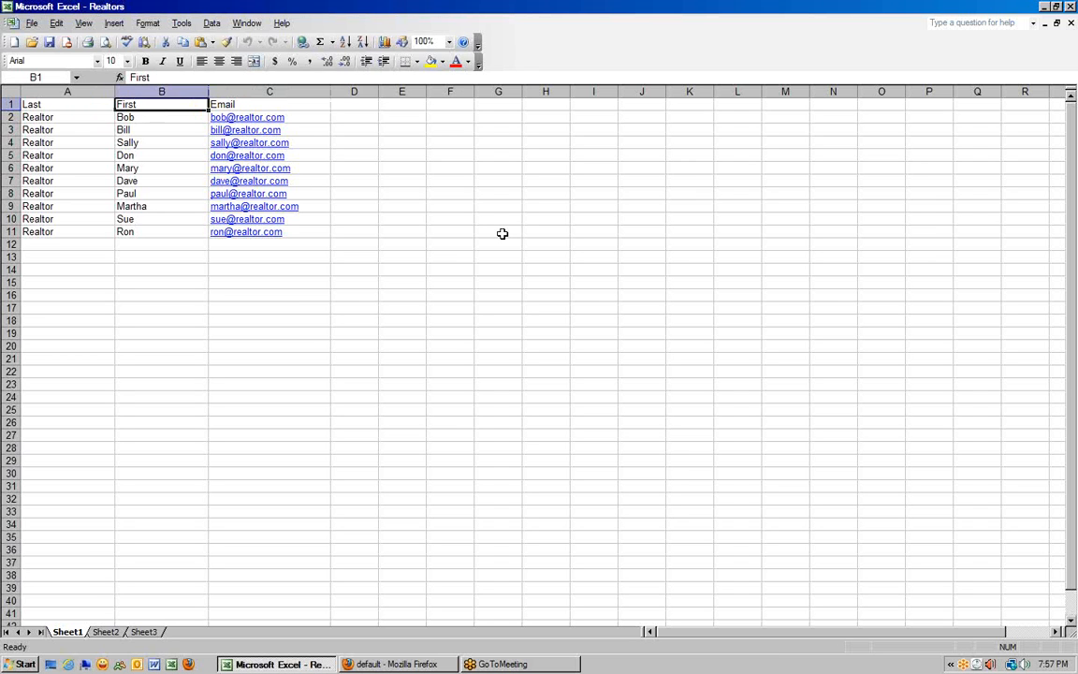
key("Right")
key("Right")
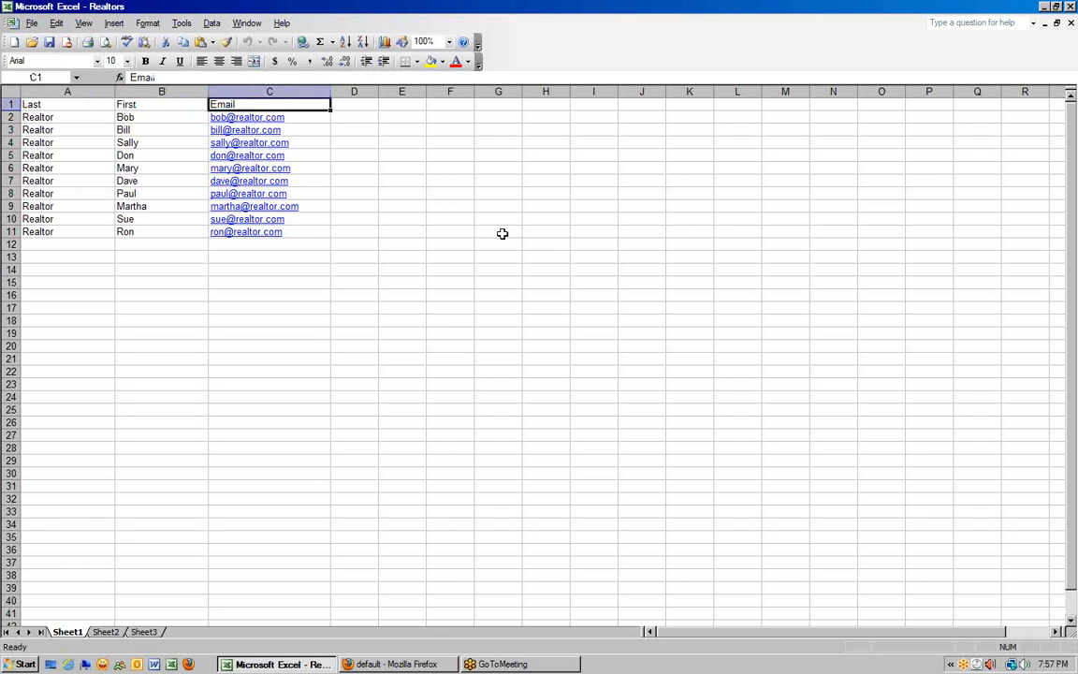
left_click(402, 180)
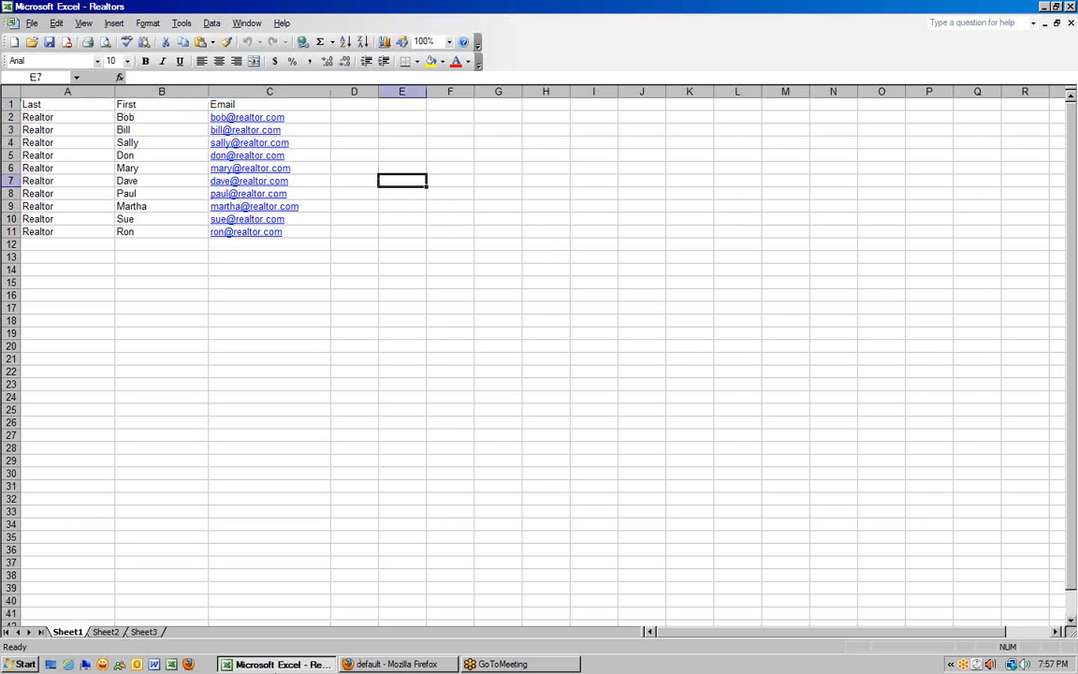
Switch to the mortgageCEO site in Firefox and open the page for importing marketing lists
left_click(375, 665)
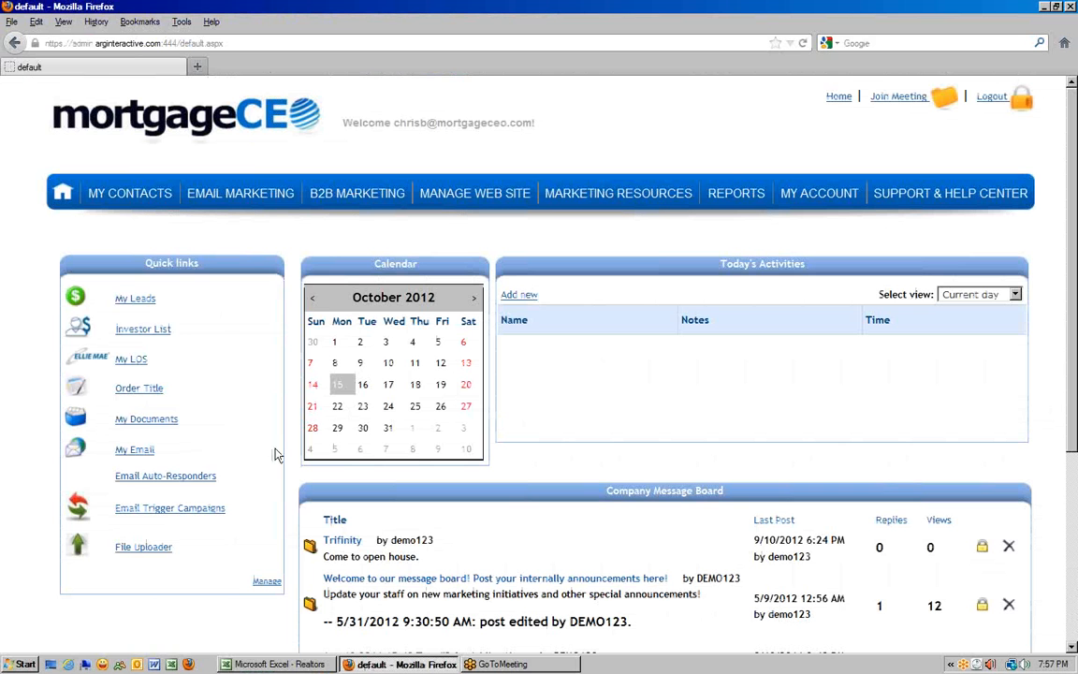
mouse_move(216, 193)
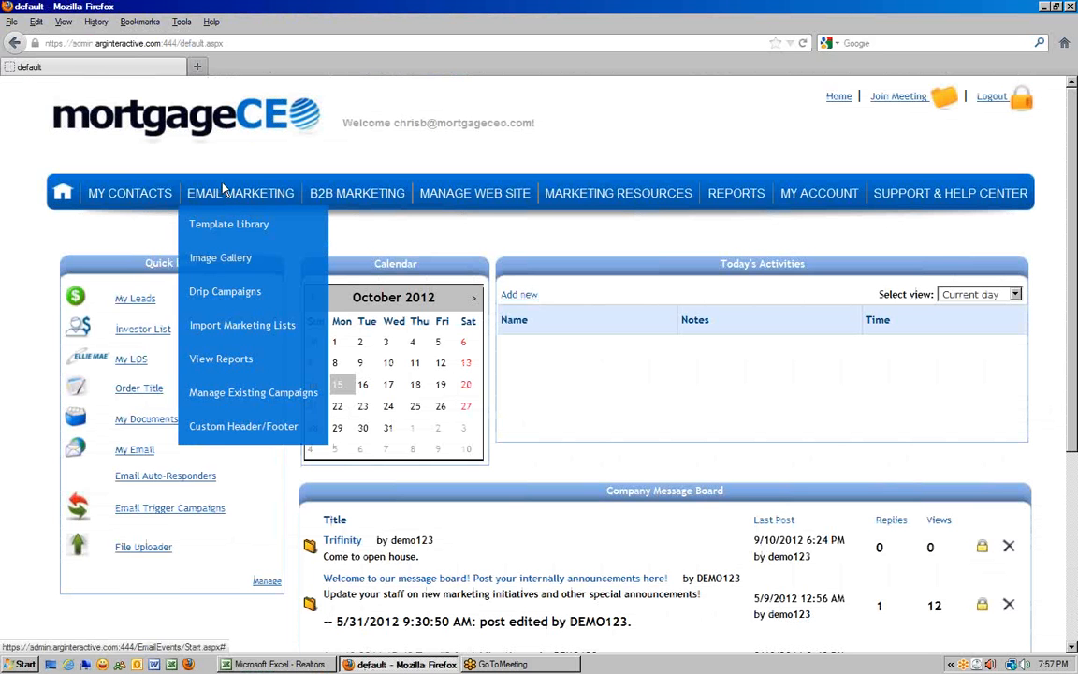
left_click(241, 329)
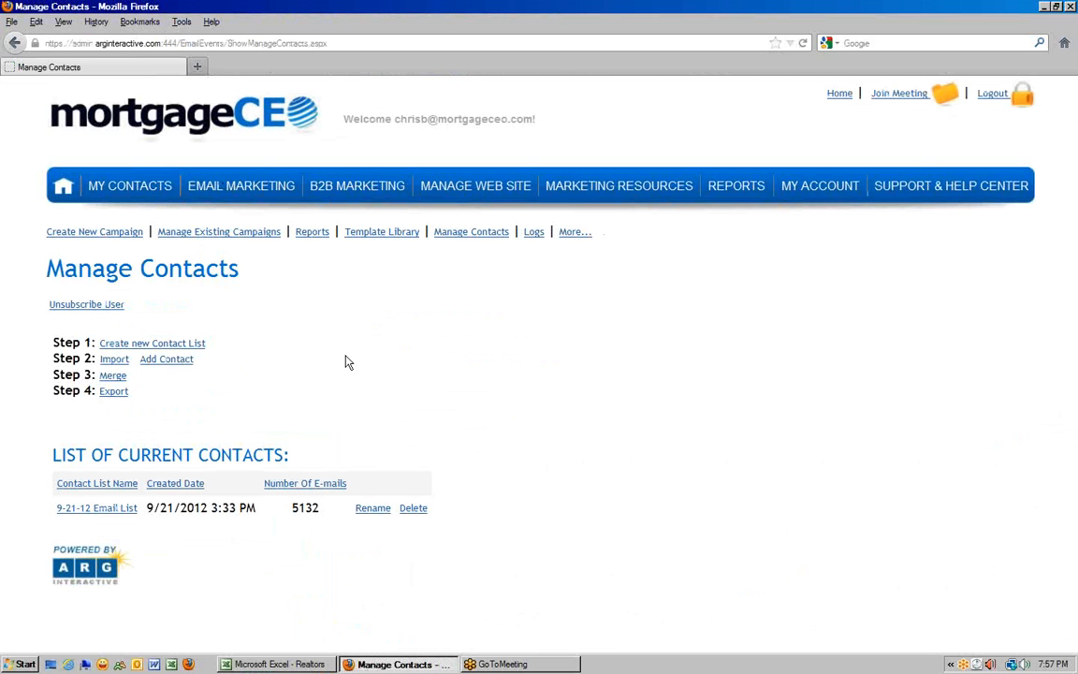
Create a new contact list named CB Realtor, choosing to add contacts later
left_click(133, 344)
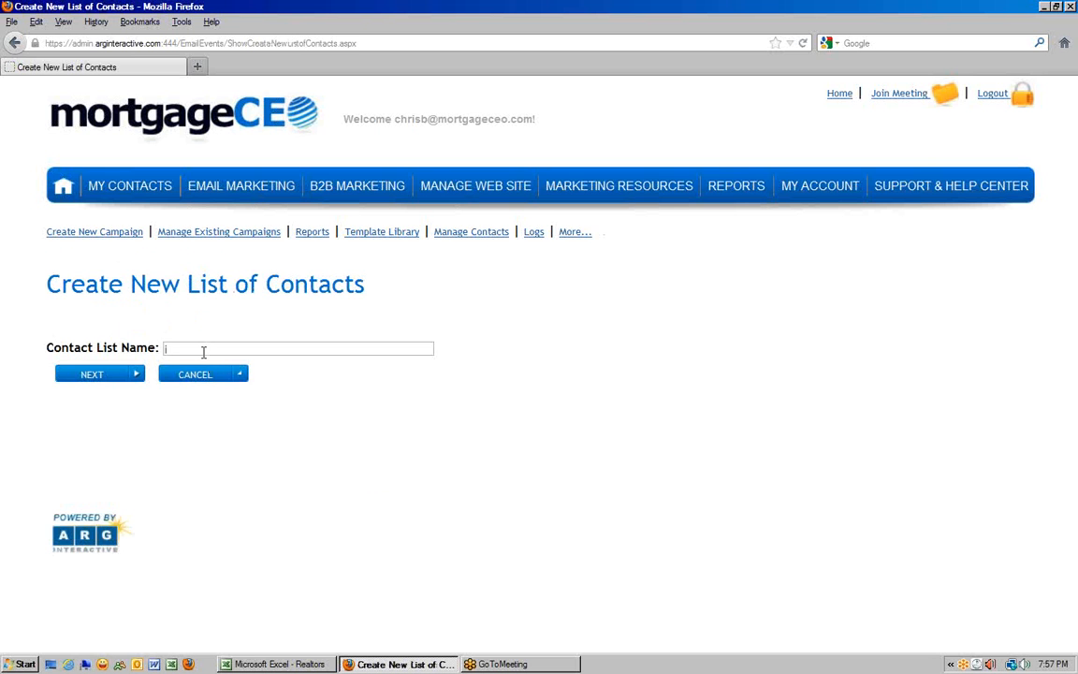
type("CB")
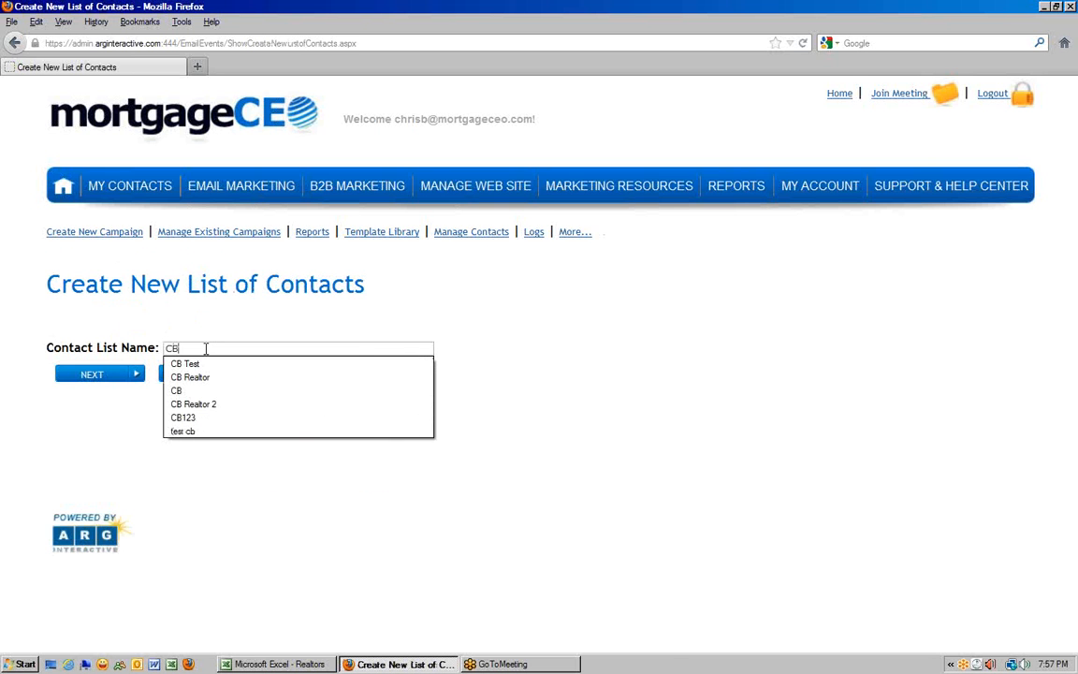
key("Down")
key("Down")
key("Return")
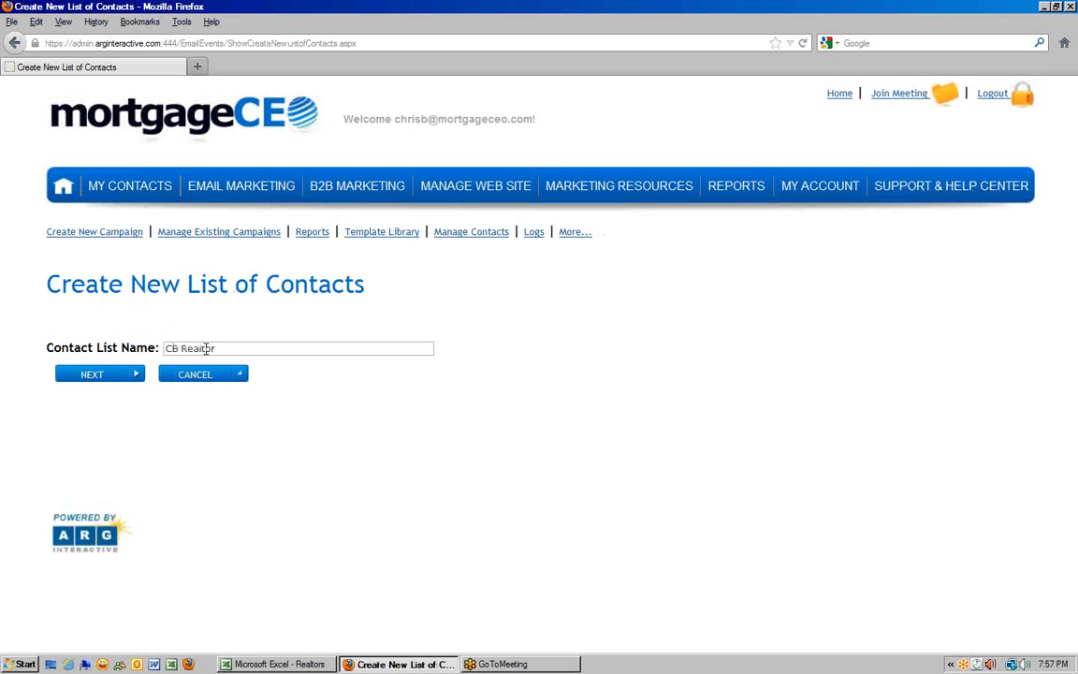
left_click(107, 378)
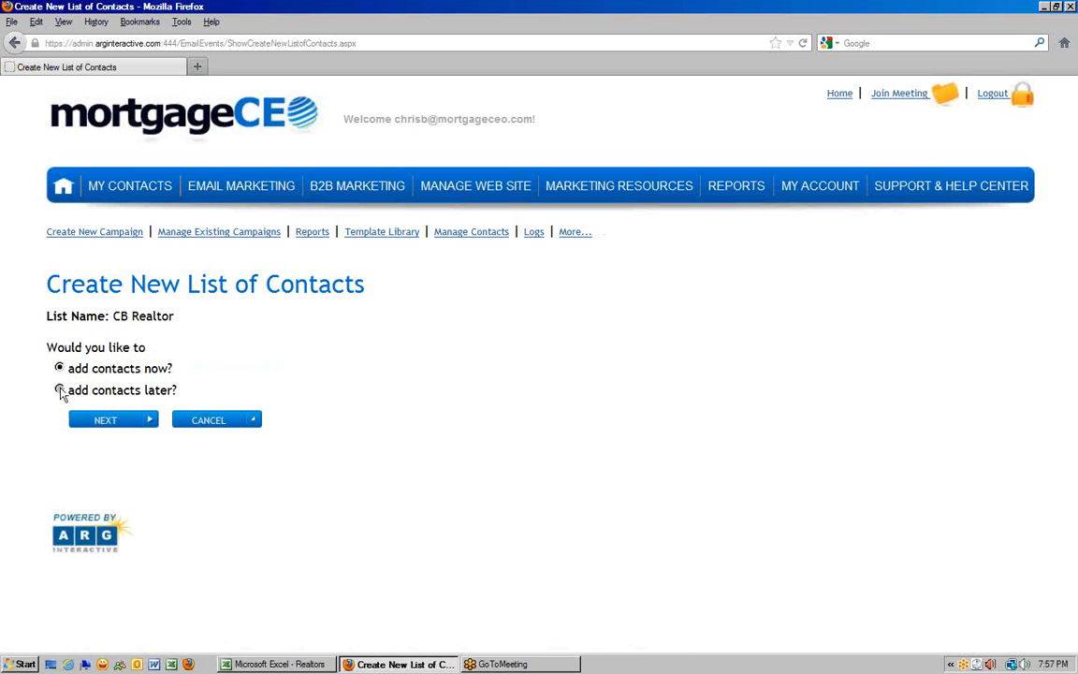
left_click(59, 390)
left_click(102, 424)
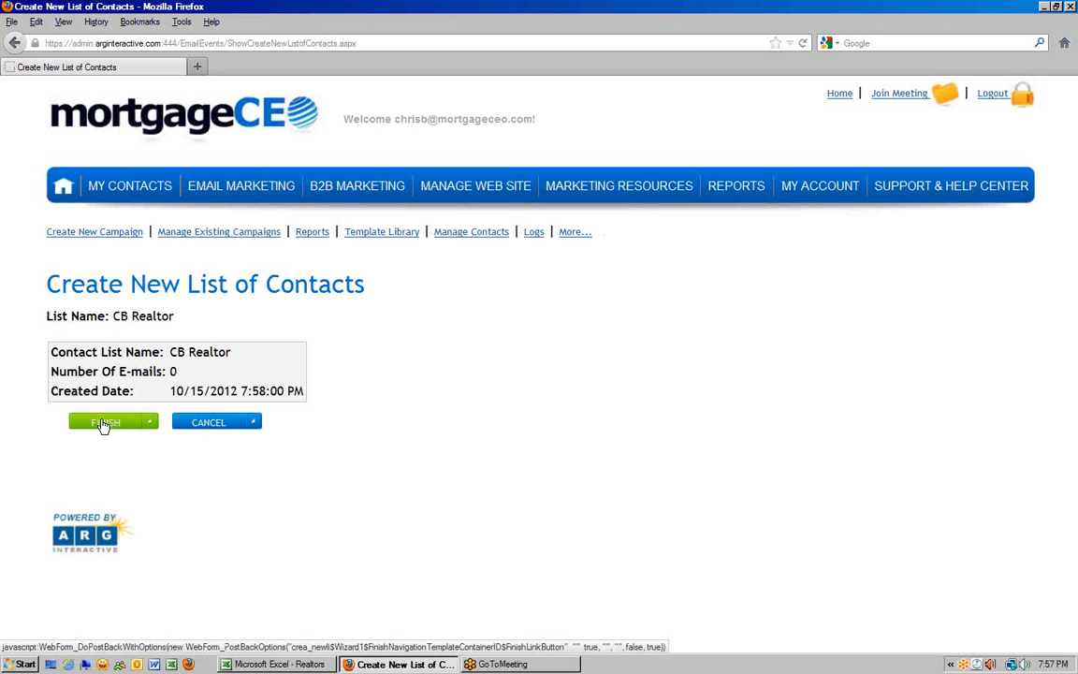
left_click(105, 423)
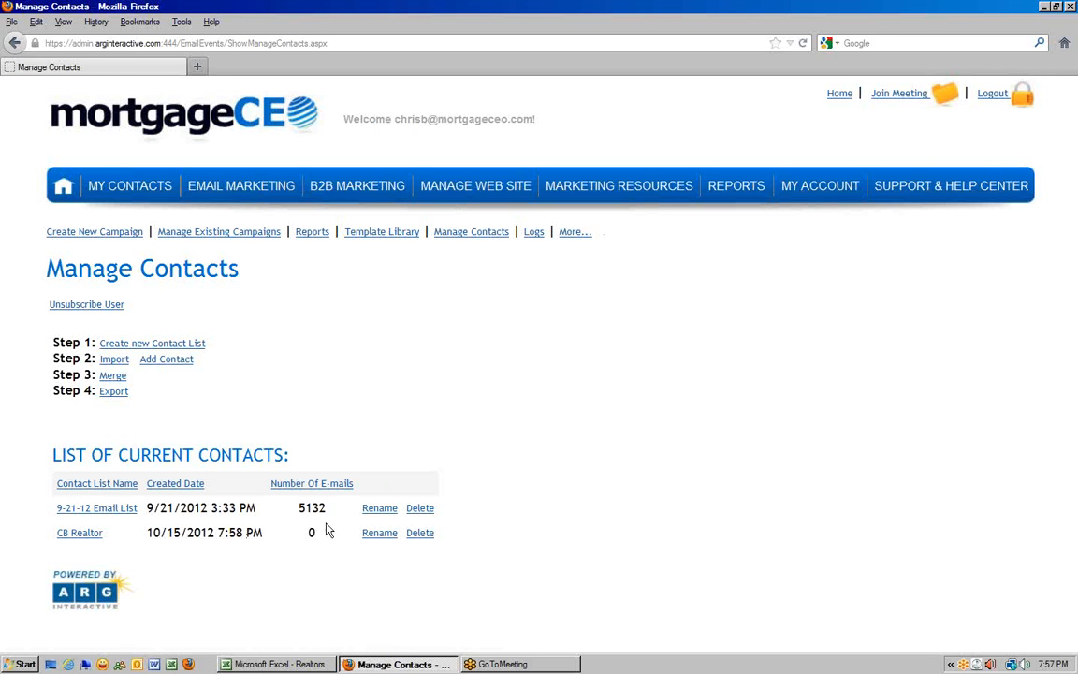
Open the contact import form and set the upload file type to MS Excel
left_click(112, 360)
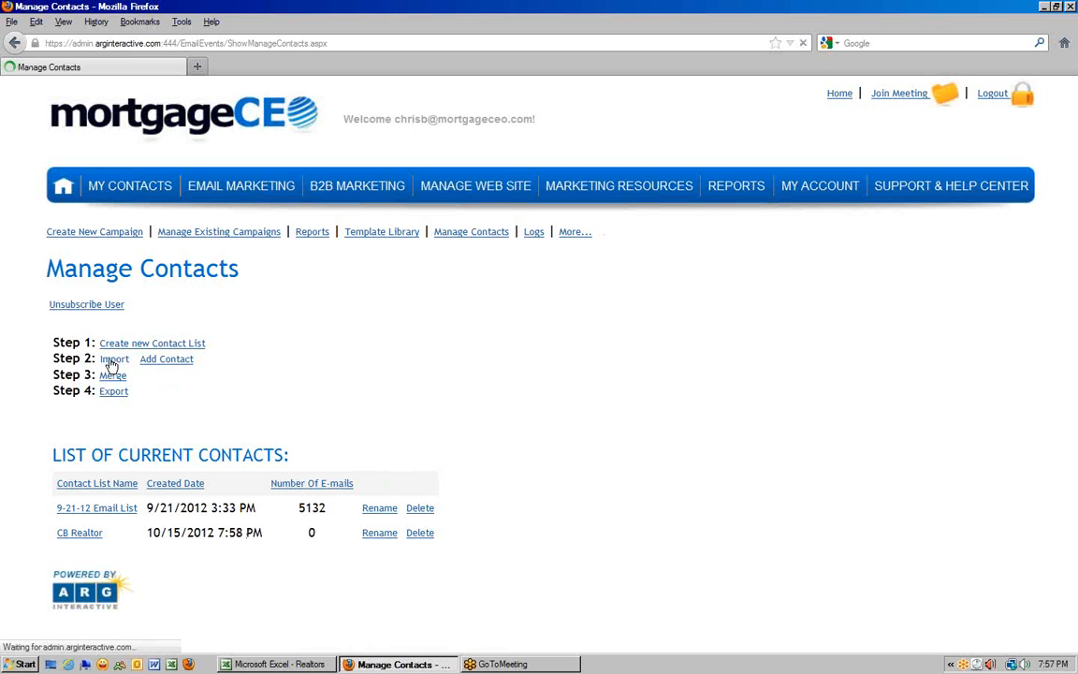
scroll(100, 326, "down", 2)
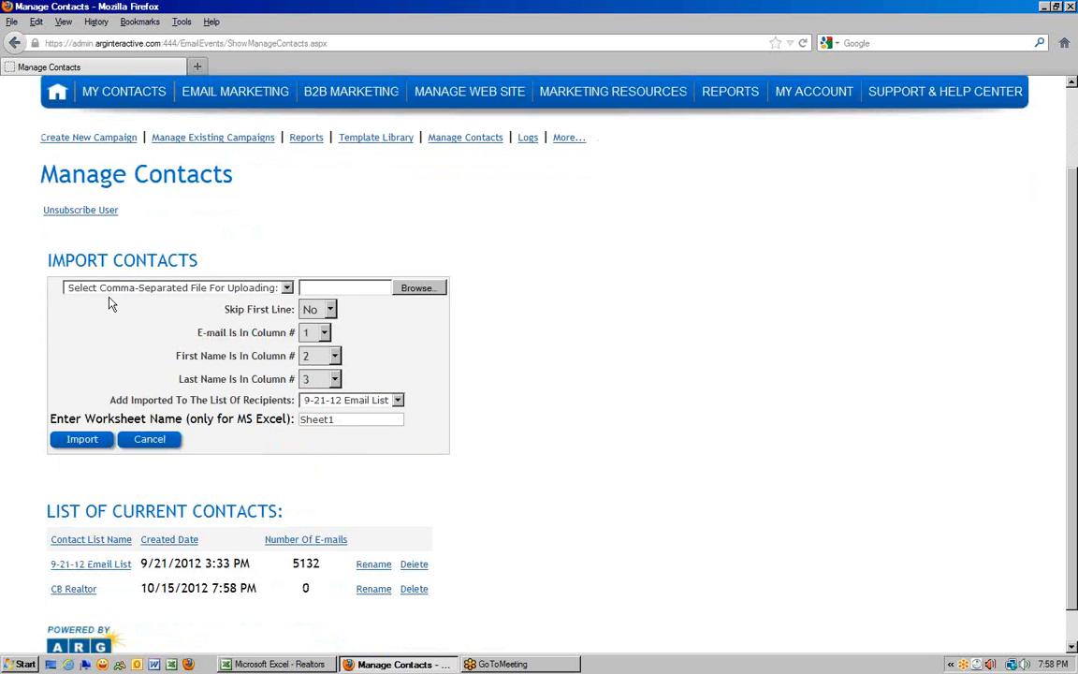
left_click(279, 664)
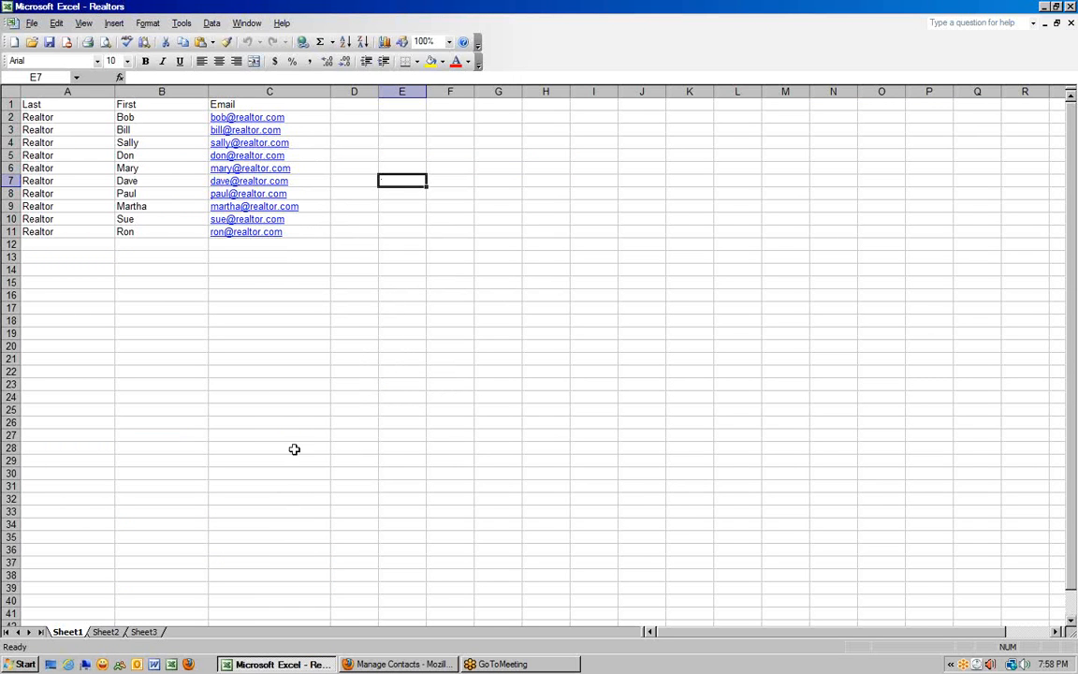
left_click(397, 664)
left_click(141, 288)
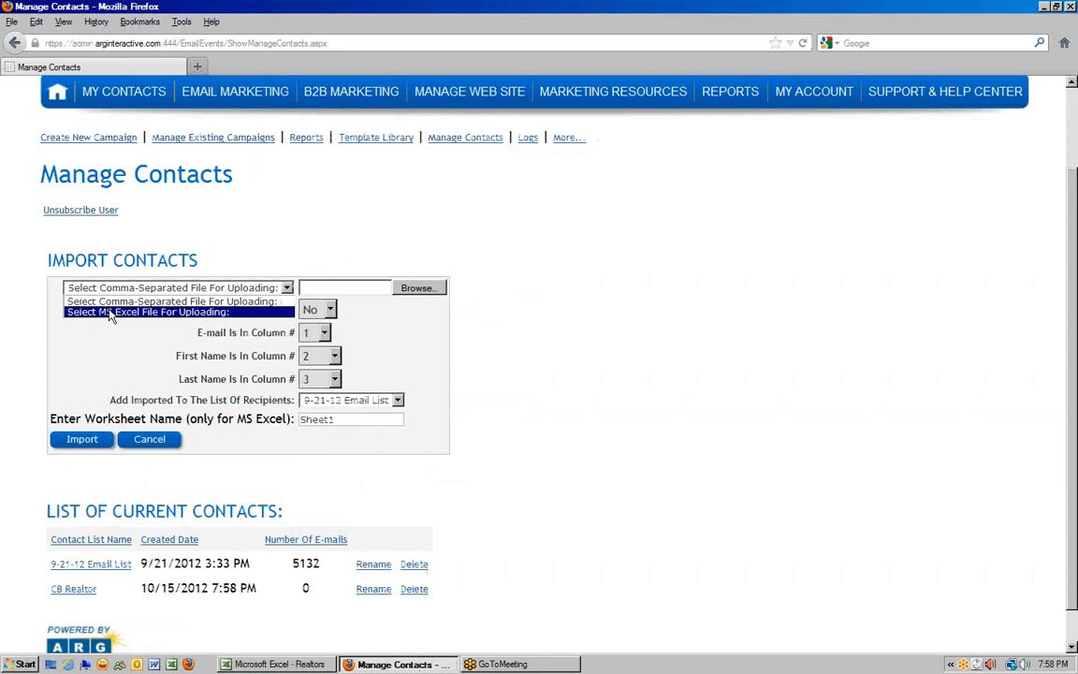
left_click(110, 313)
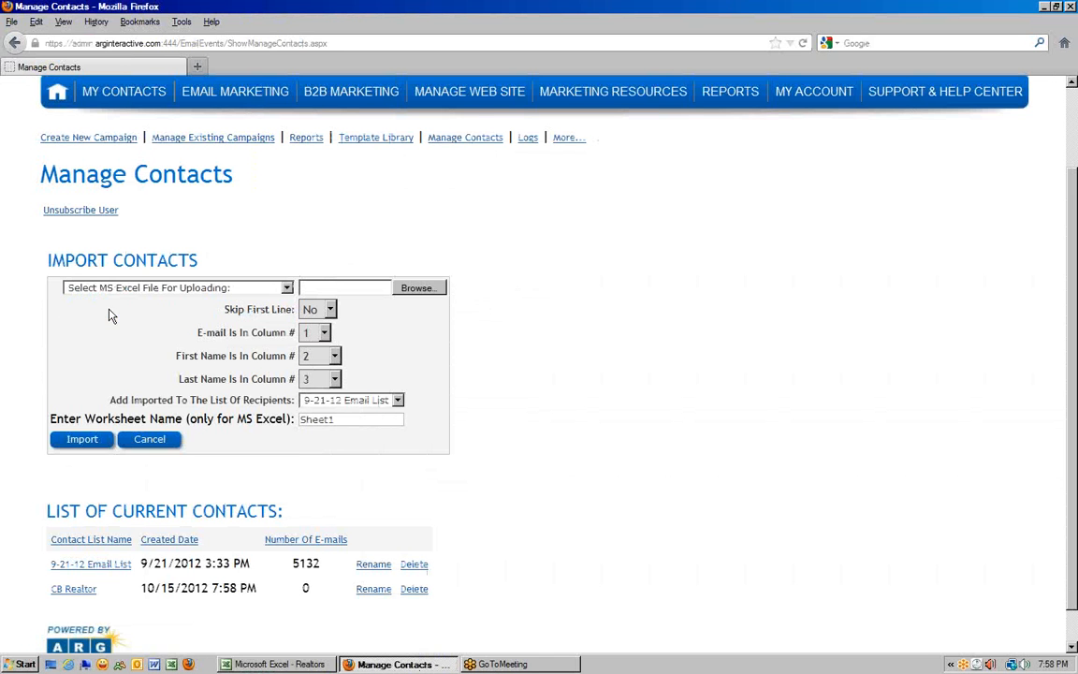
Choose the Realtors file from the Test Lists folder as the file for uploading
left_click(415, 289)
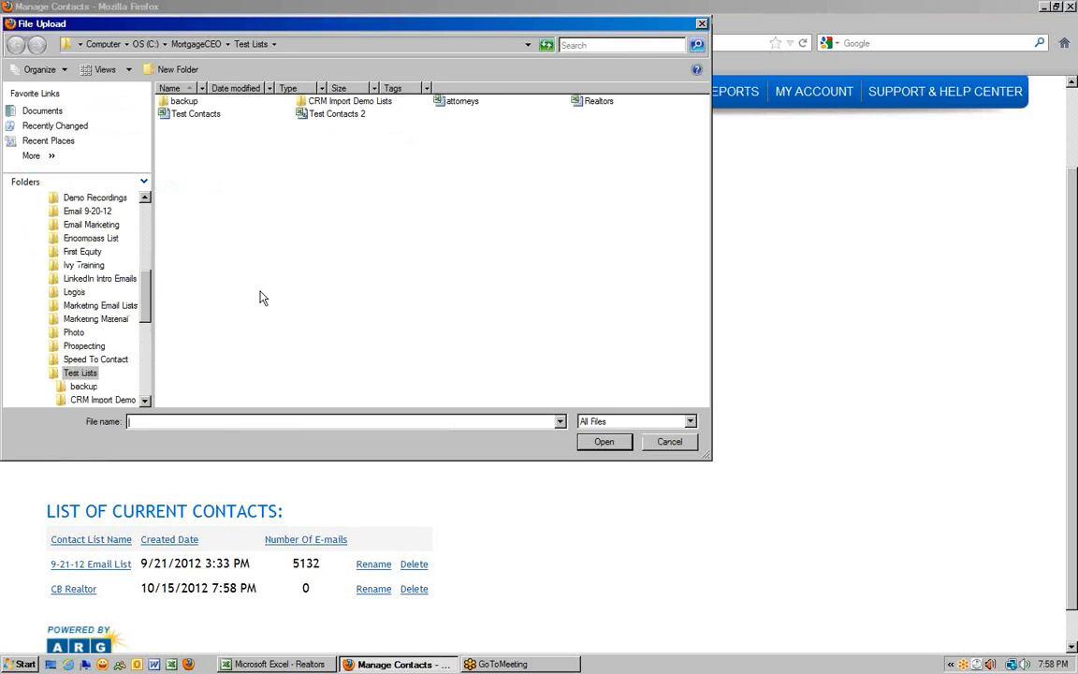
left_click(588, 101)
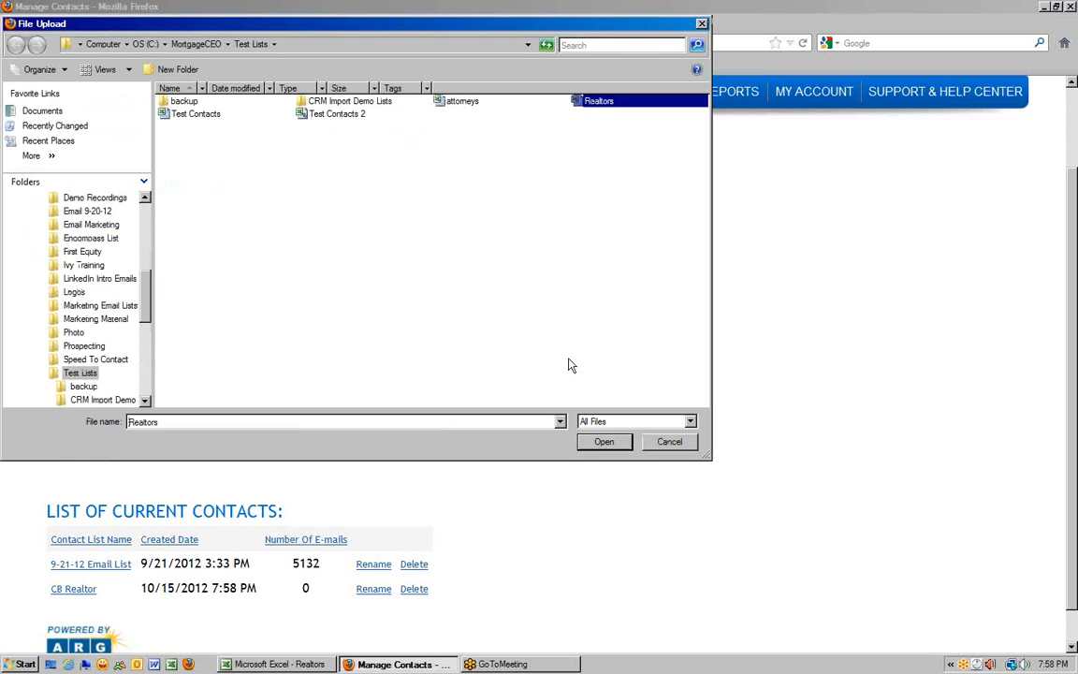
left_click(604, 442)
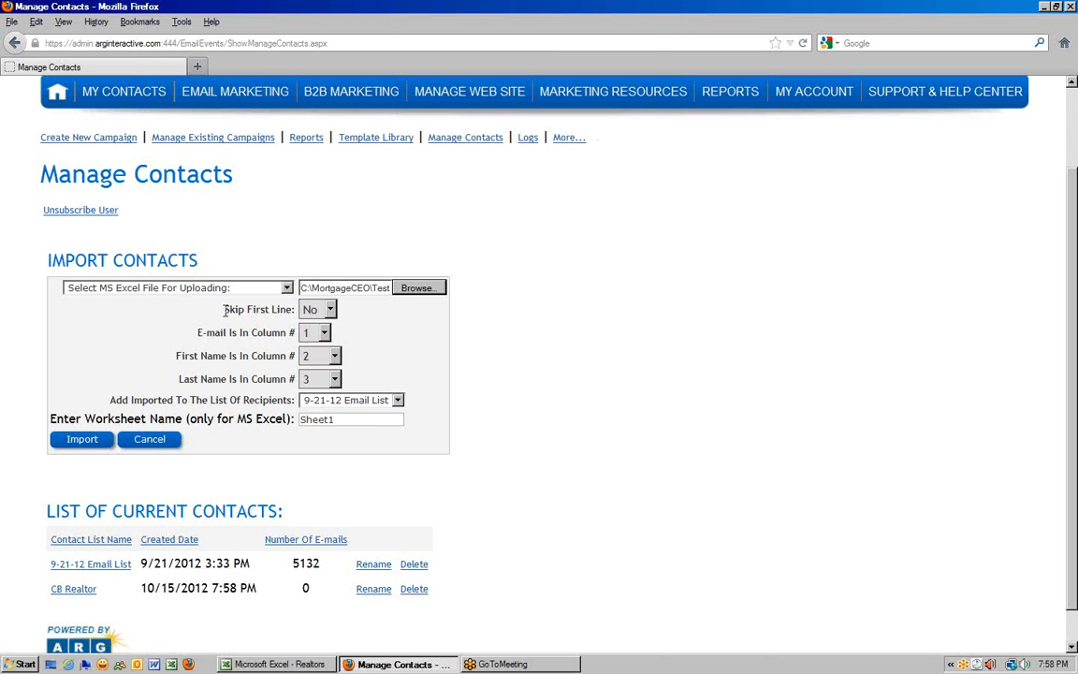
Check the Realtors worksheet's header row in Excel and set Skip First Line to Yes in the import form
left_click(314, 665)
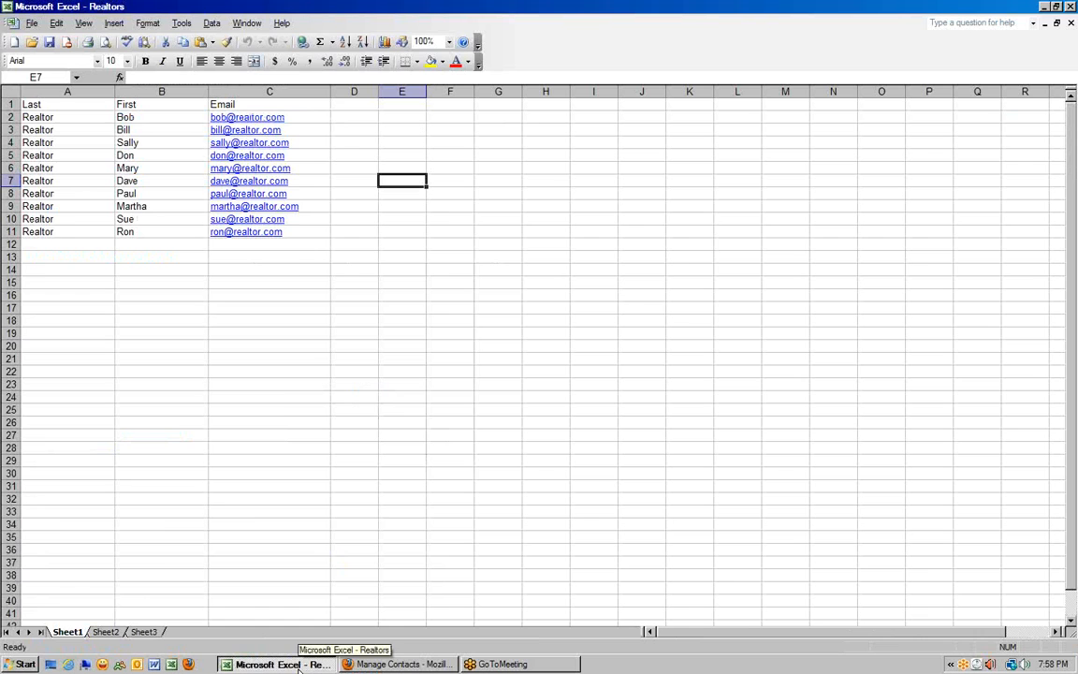
left_click(298, 667)
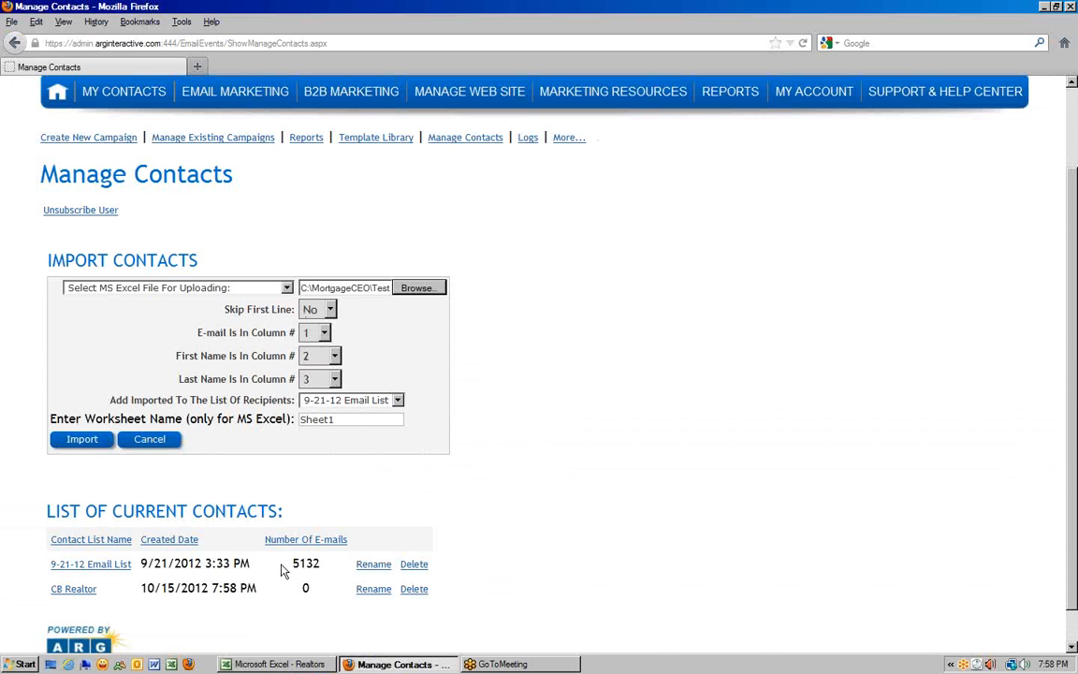
left_click(283, 665)
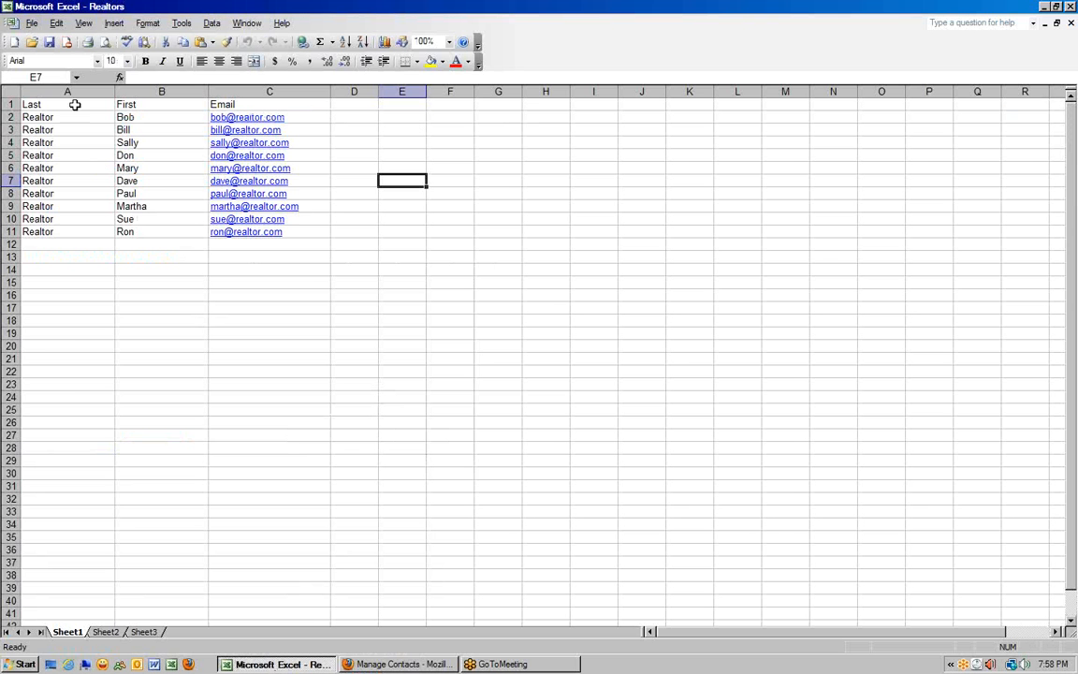
left_click_drag(72, 101, 269, 101)
left_click(382, 666)
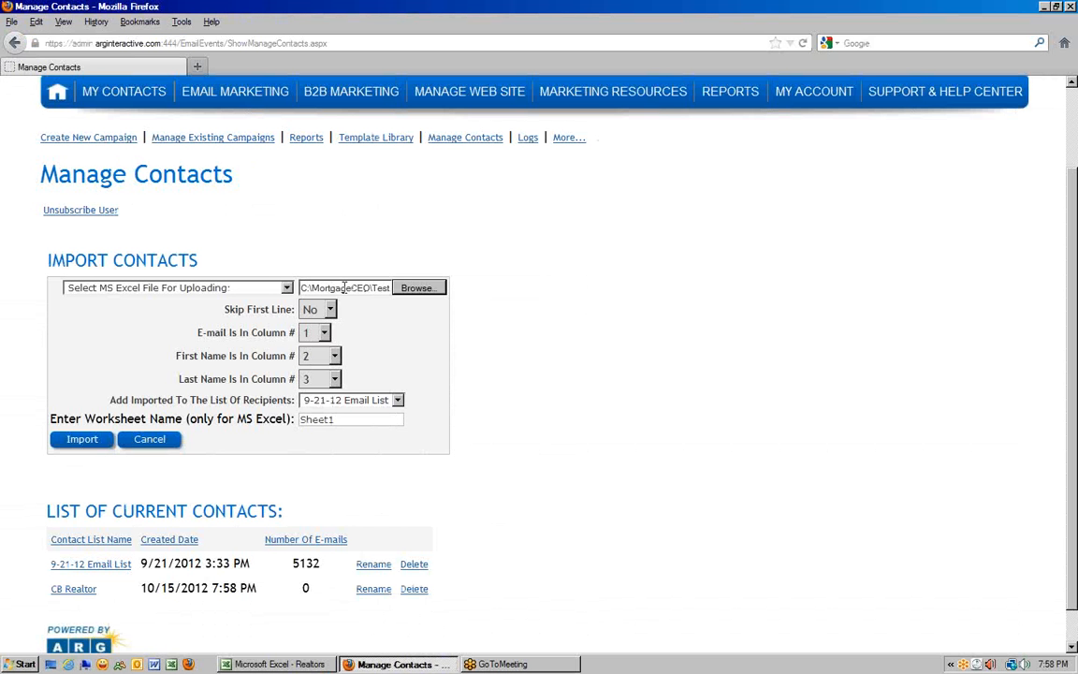
left_click(318, 309)
left_click(313, 337)
Switch to the Realtors worksheet in Excel and compare the header row with the first contact row
left_click(305, 667)
left_click(362, 103)
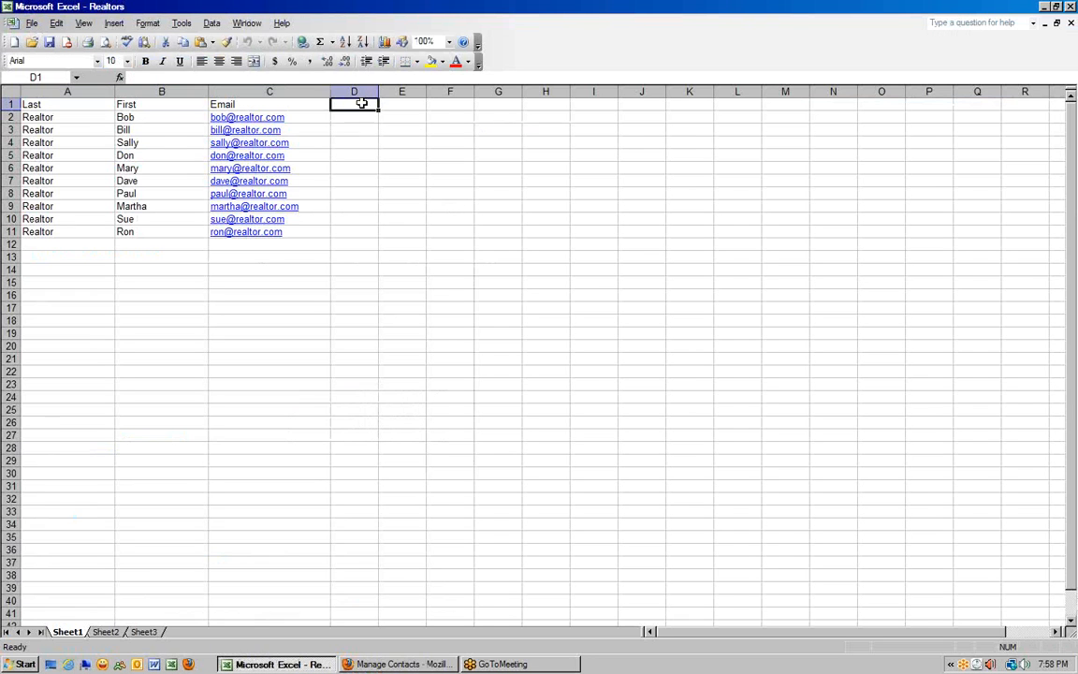
key("ctrl+Home")
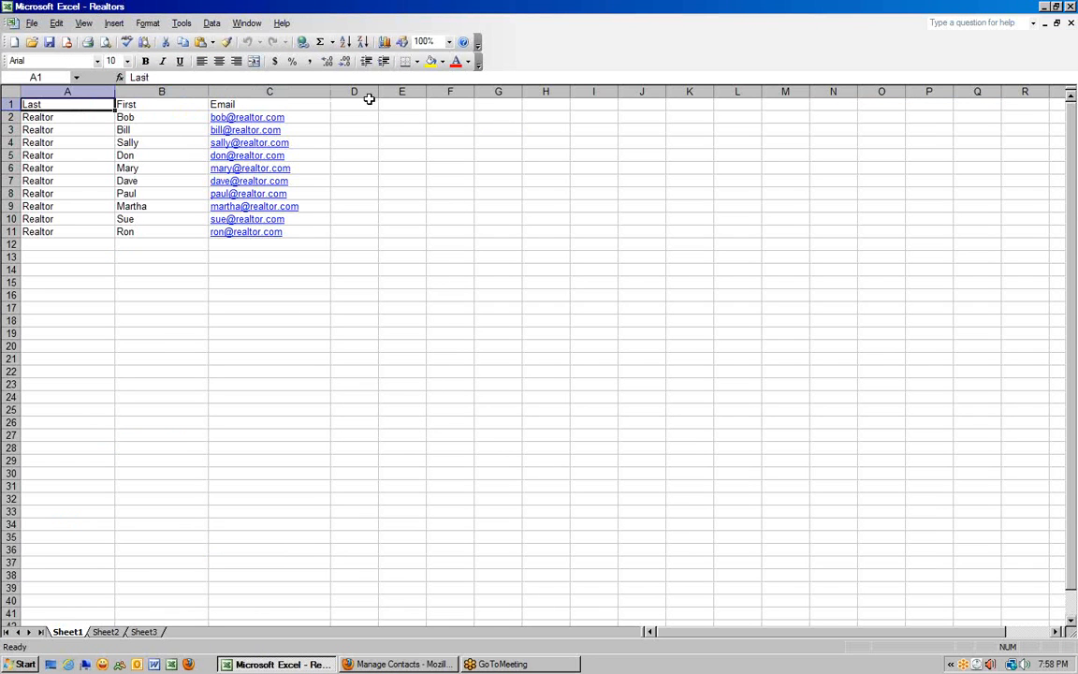
key("Down")
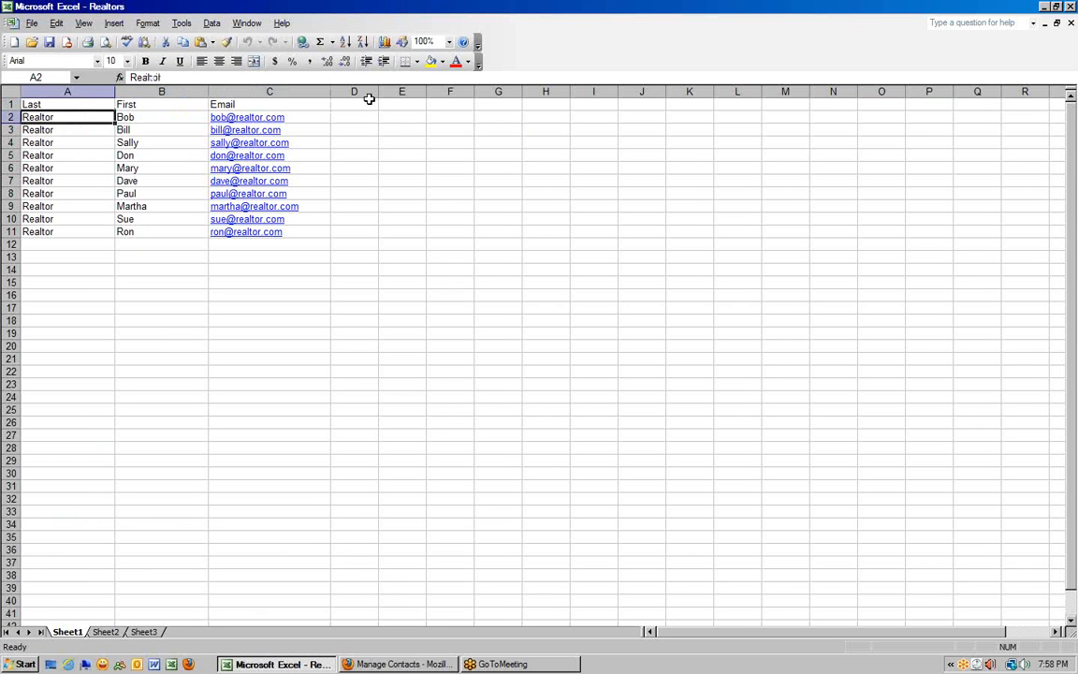
key("Right")
key("Right")
key("Up")
key("Left")
key("Left")
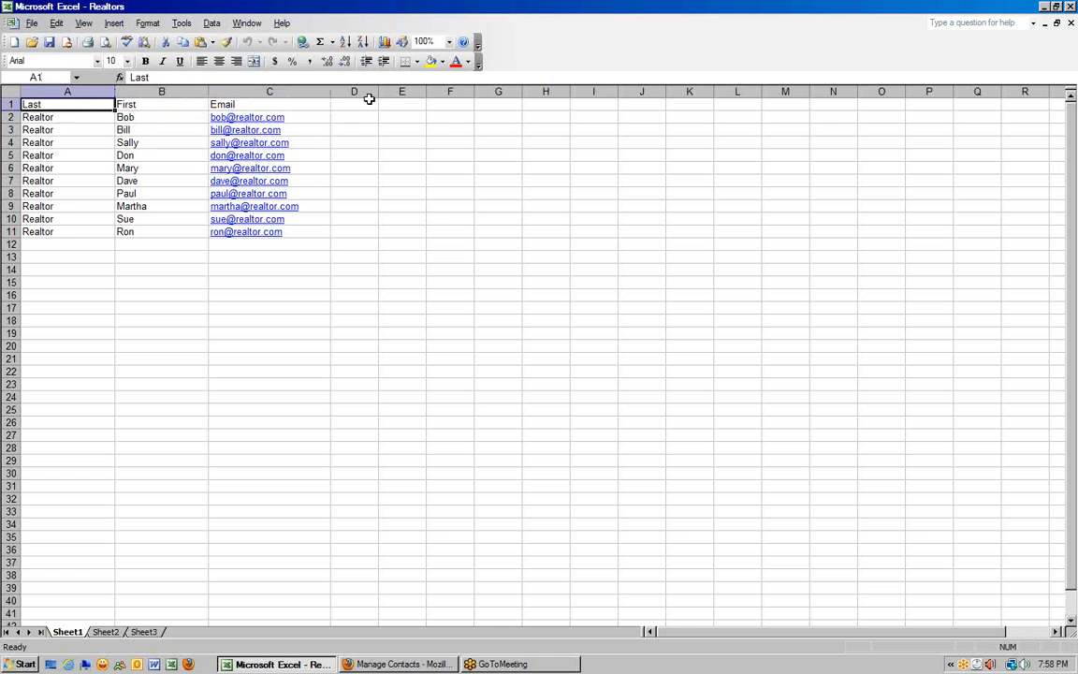
Check that Skip First Line is Yes in the import form, and review the column order in the Realtors worksheet in Excel
left_click(398, 663)
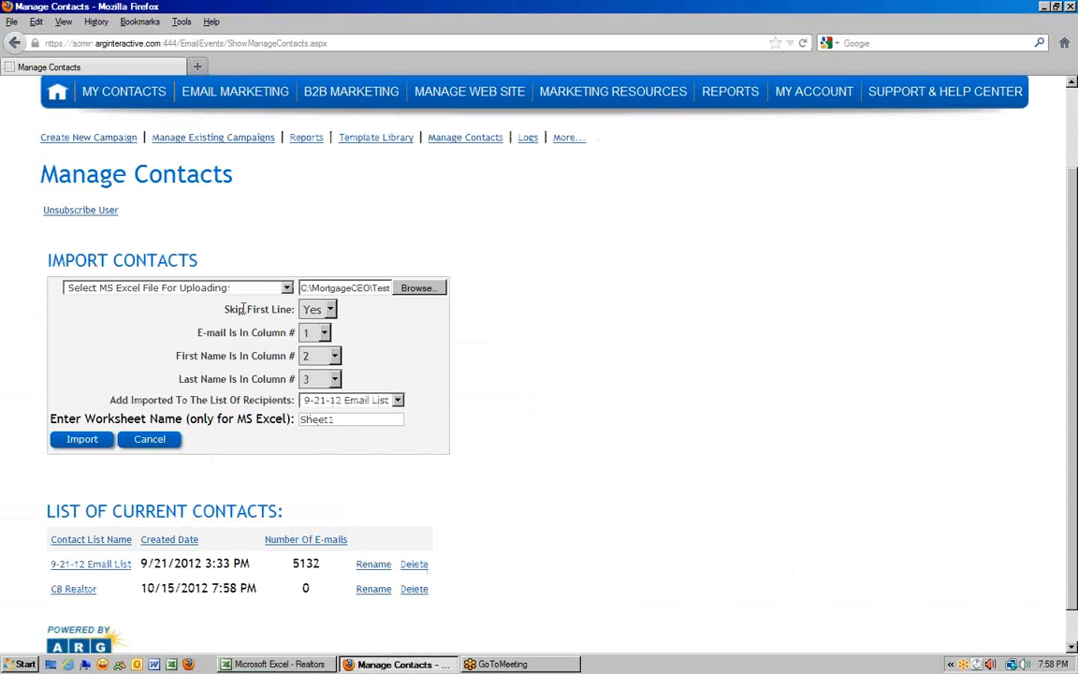
left_click(318, 310)
left_click(319, 315)
left_click(281, 665)
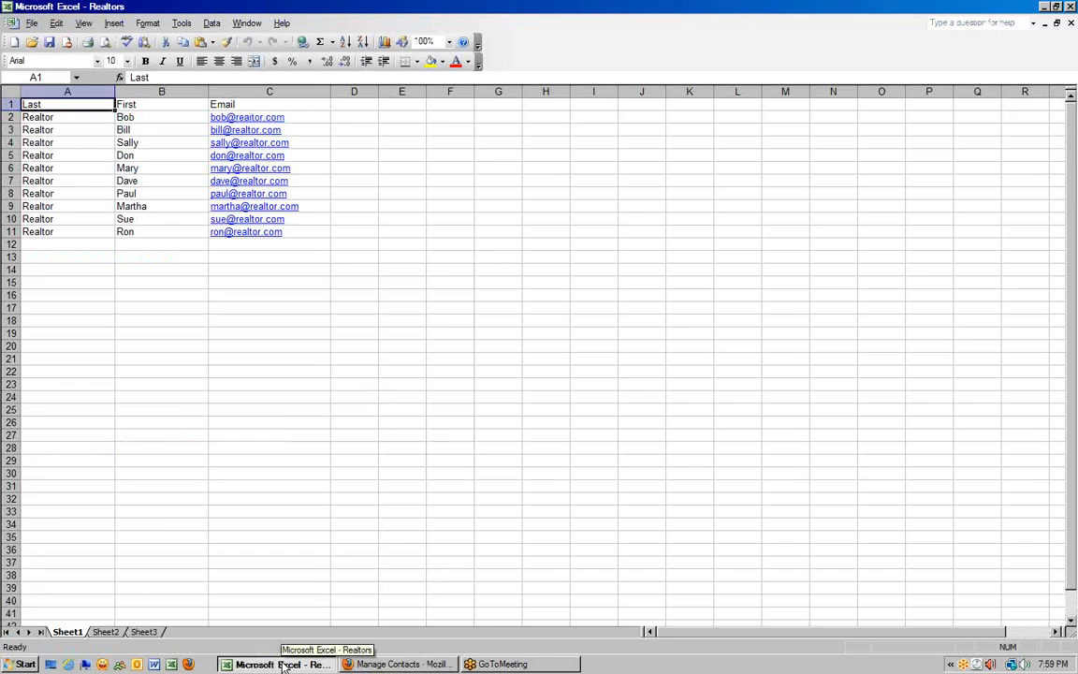
left_click(396, 665)
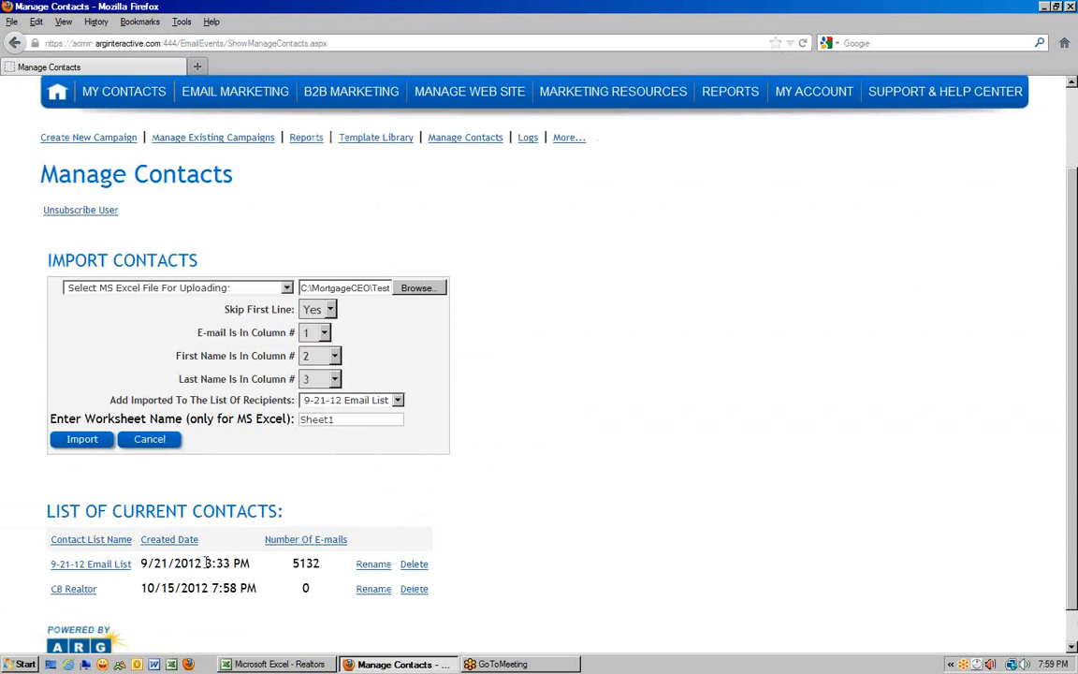
Map the import columns in the web form: last name in column 1, first name in column 2 and e-mail in column 3
left_click(325, 384)
left_click(308, 414)
left_click(317, 357)
left_click(315, 413)
left_click(312, 333)
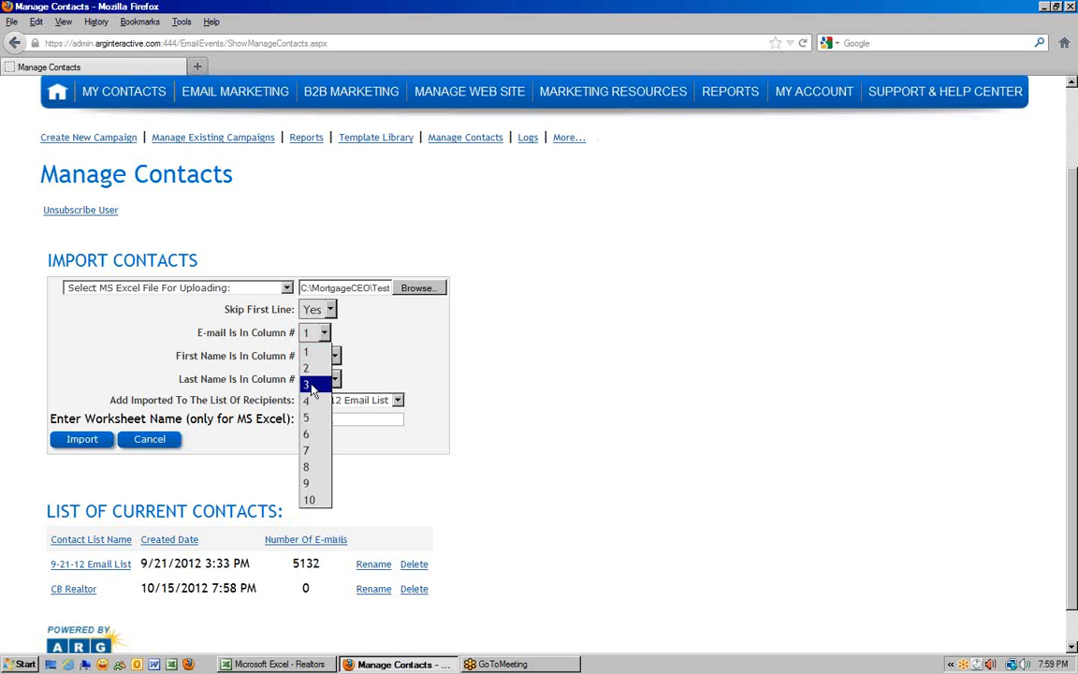
left_click(312, 385)
left_click(324, 334)
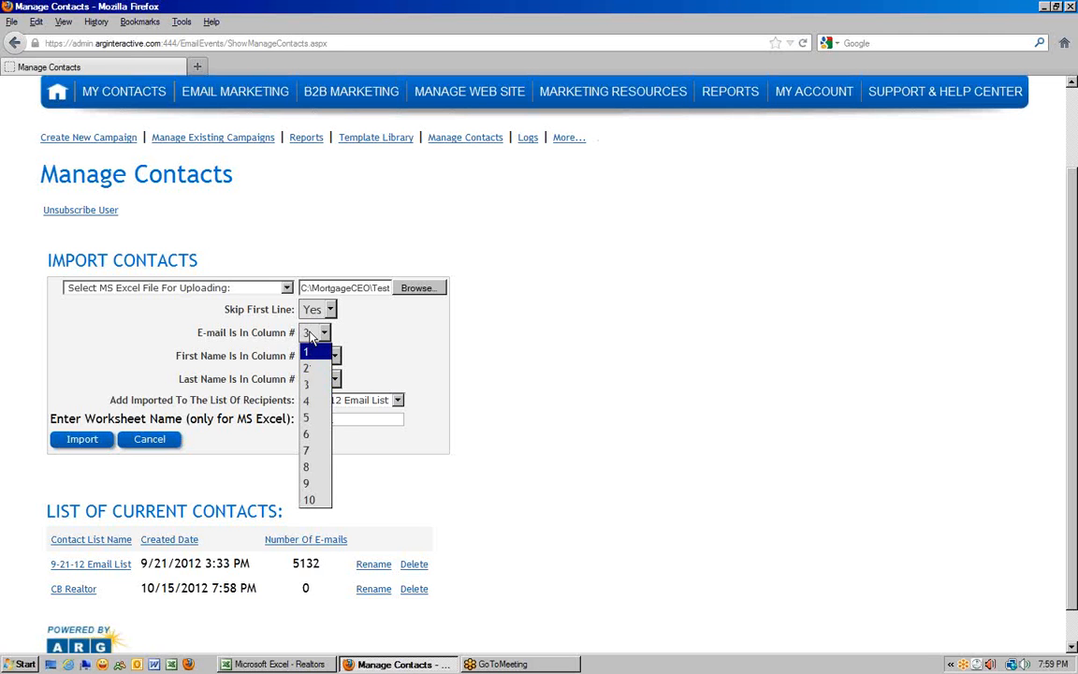
left_click(312, 337)
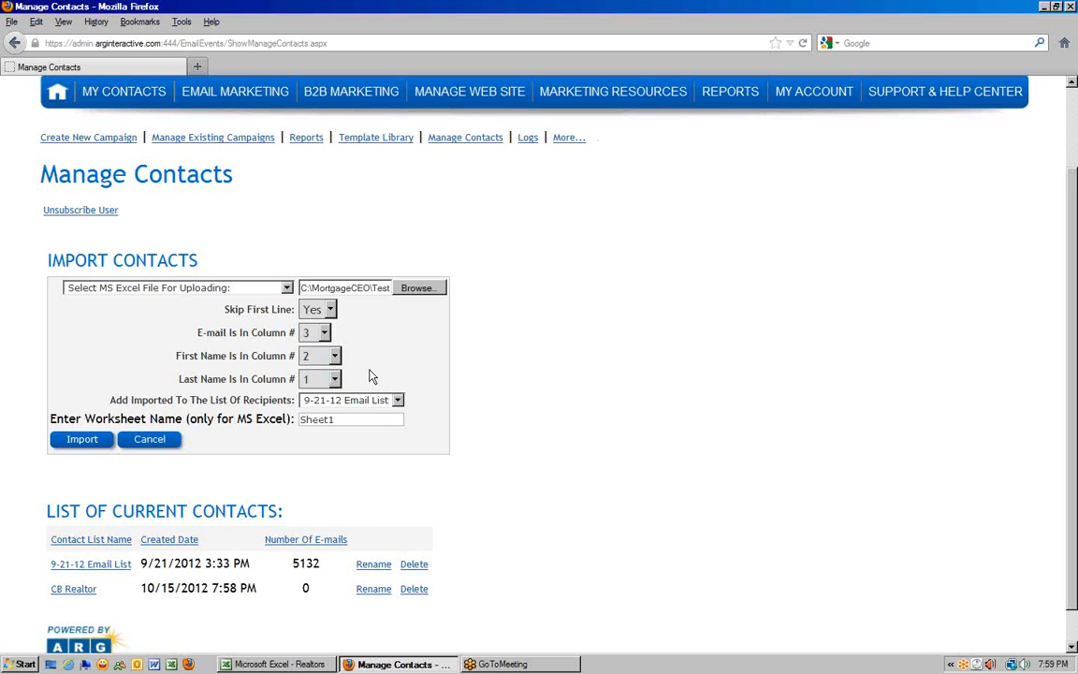
Choose CB Realtor as the list of recipients that receives the imported contacts
scroll(134, 394, "down", 1)
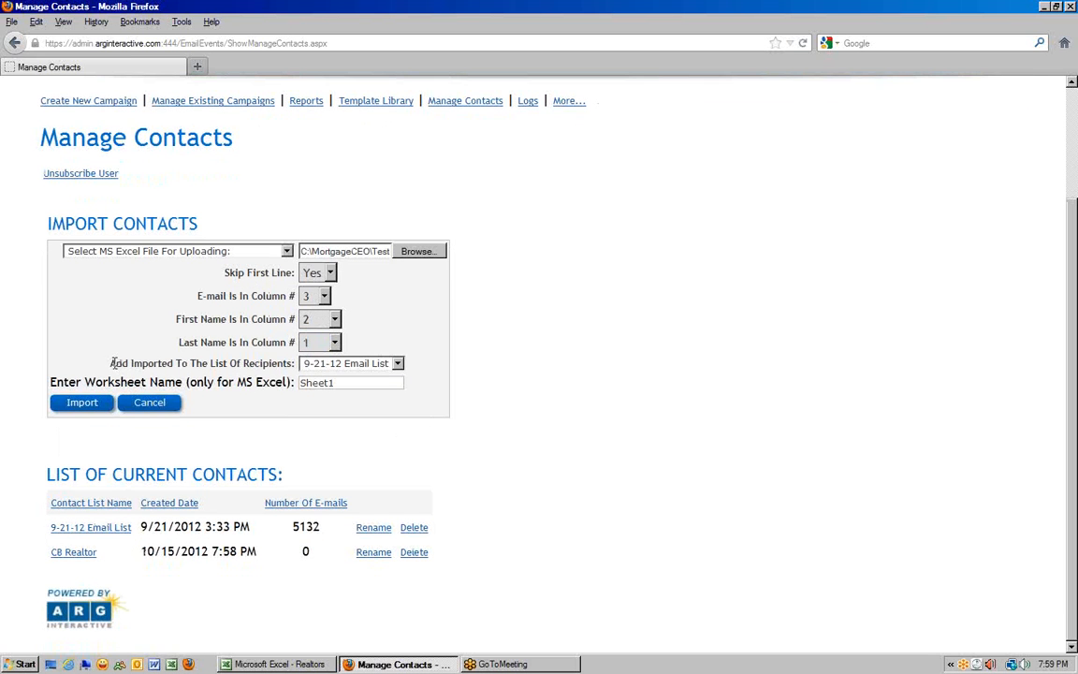
left_click_drag(111, 363, 142, 364)
left_click(340, 364)
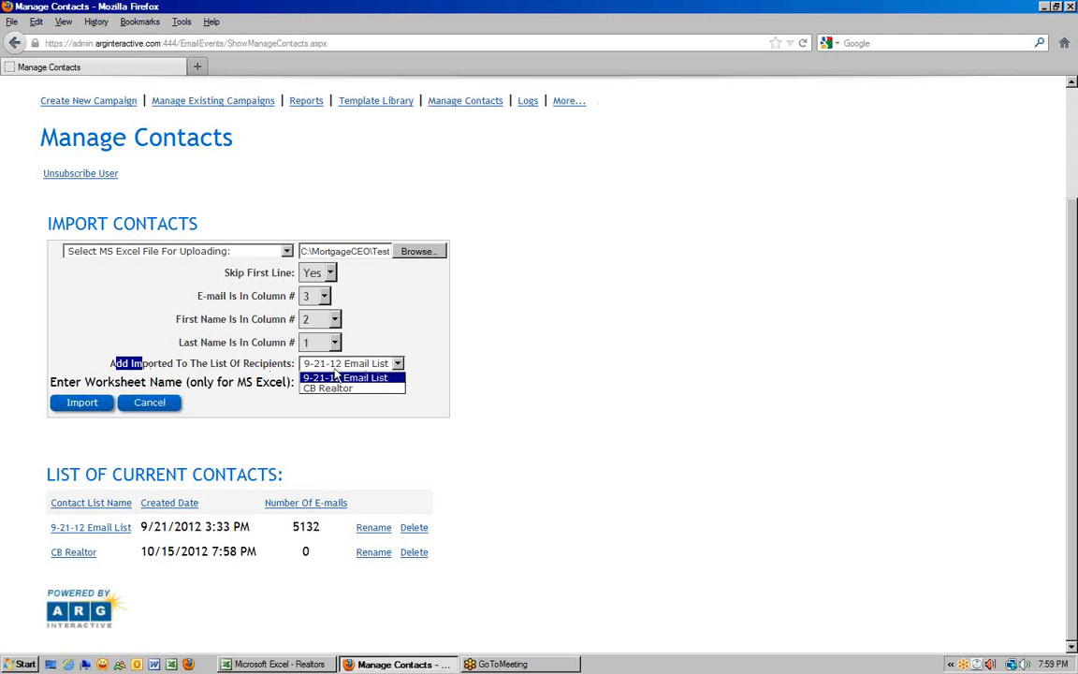
left_click(331, 390)
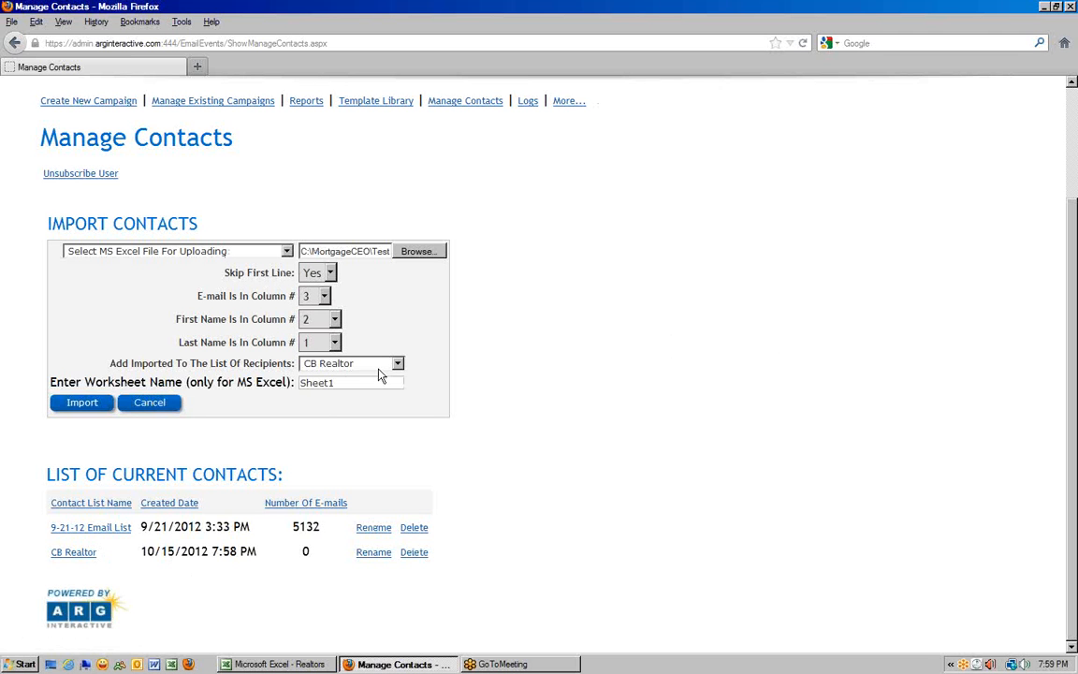
left_click(316, 365)
left_click(355, 388)
Keep Sheet1 as the worksheet name and import the contacts
left_click_drag(55, 384, 282, 384)
left_click(341, 385)
left_click(79, 402)
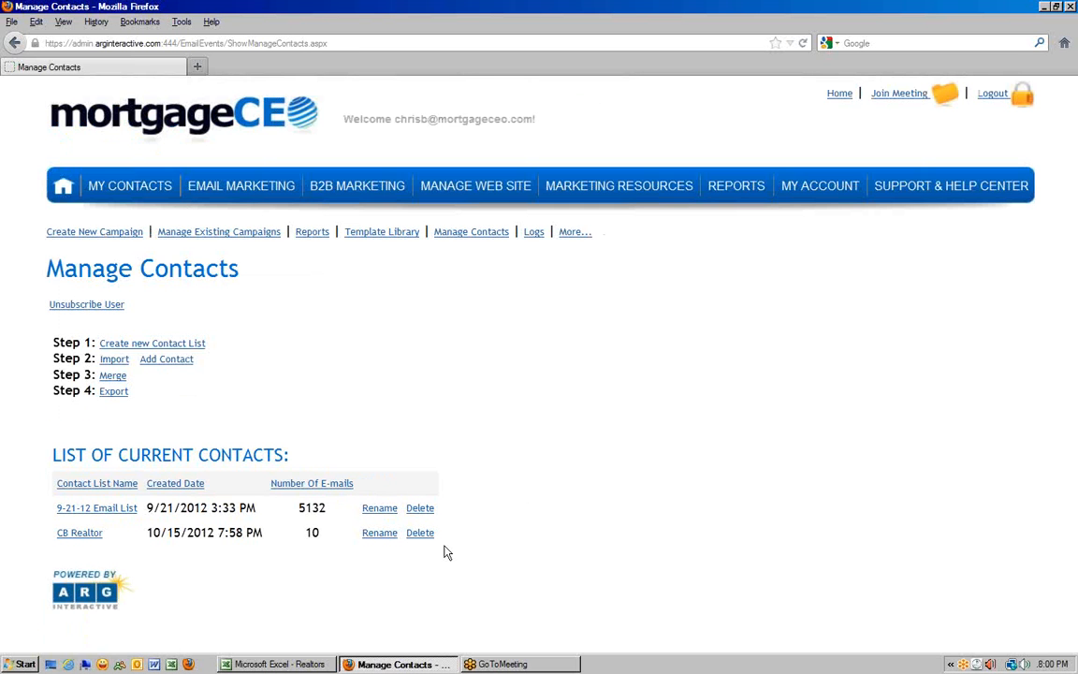
Open the CB Realtor list's details and review the imported e-mail addresses and names
left_click_drag(299, 535, 325, 535)
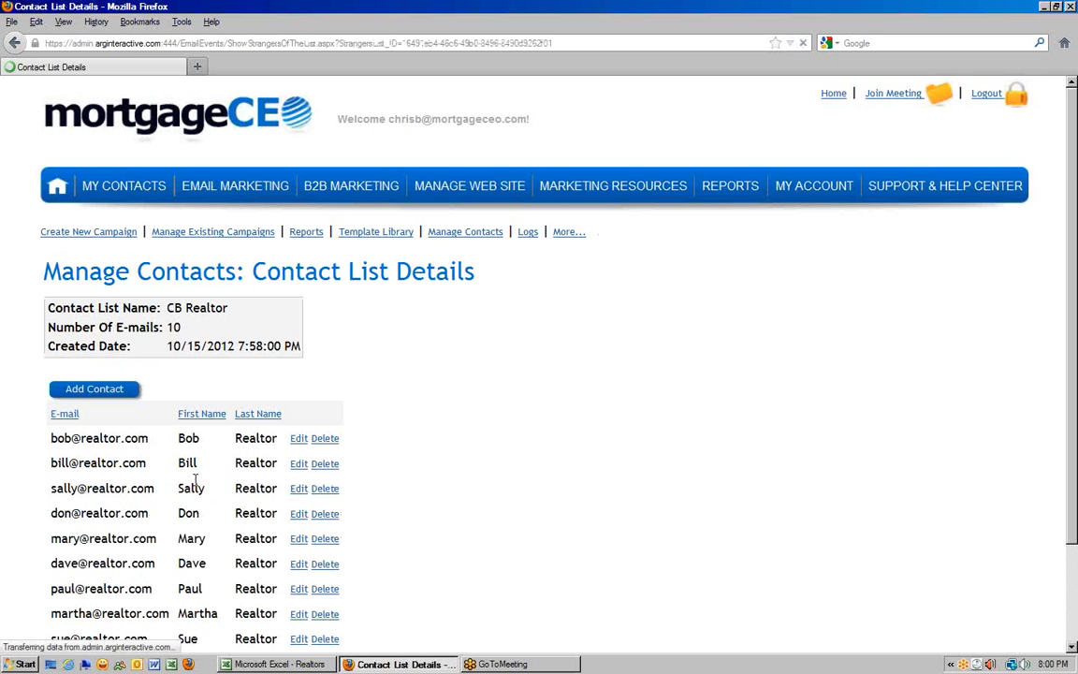
scroll(262, 419, "down", 2)
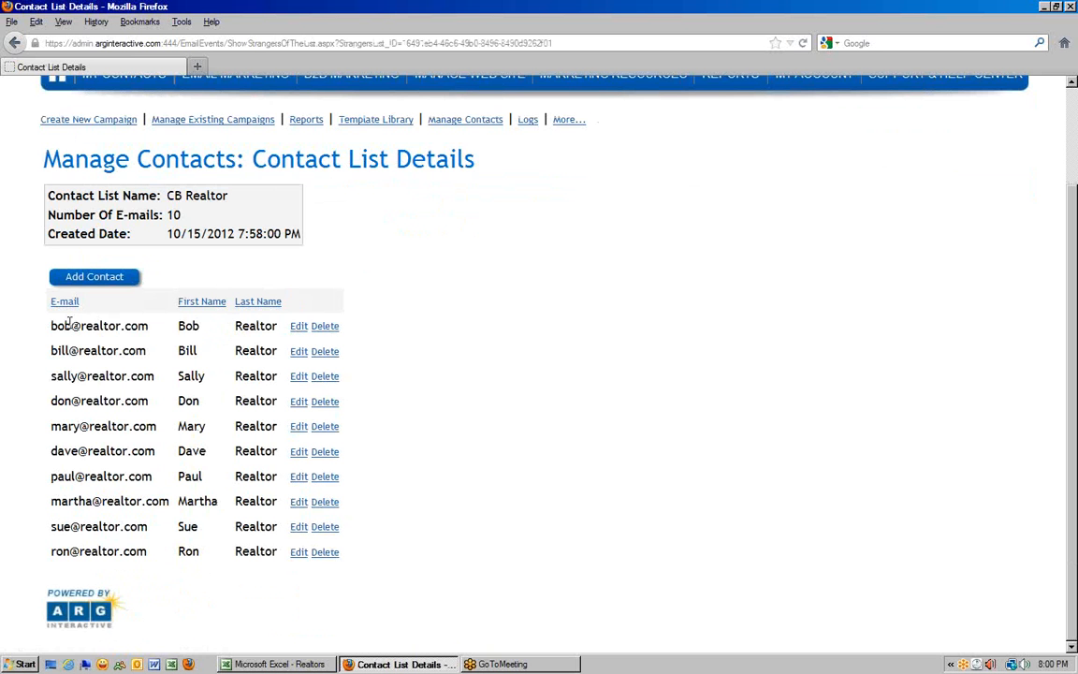
left_click_drag(52, 332, 151, 333)
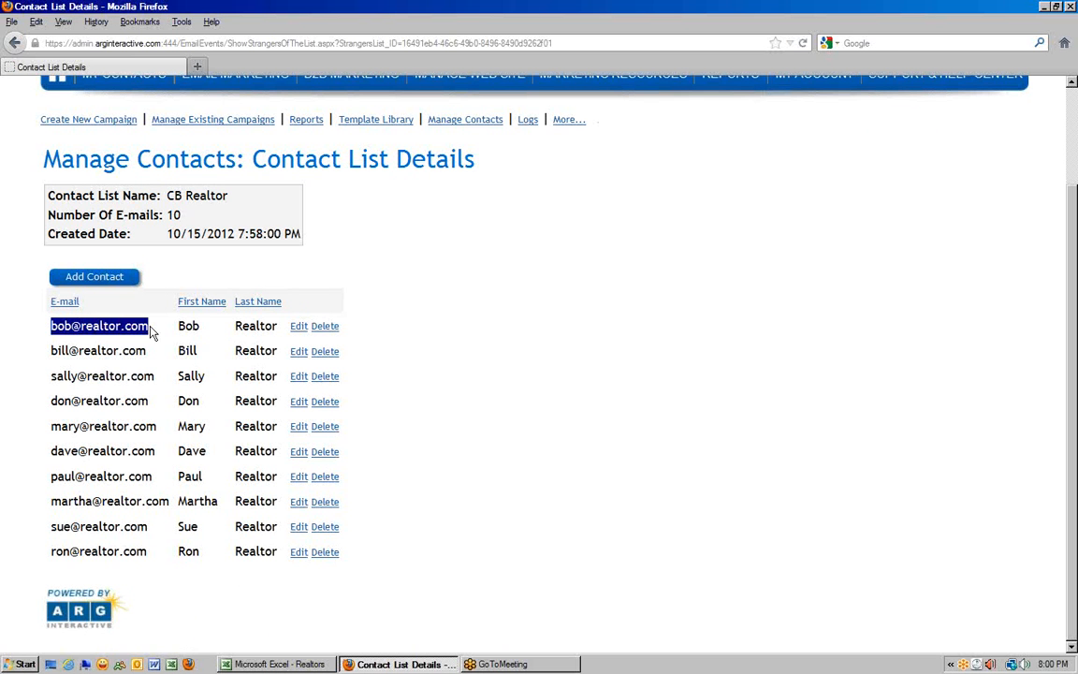
Open the first contact of the CB Realtor list for editing to view its fields, and cancel the edit
left_click(299, 327)
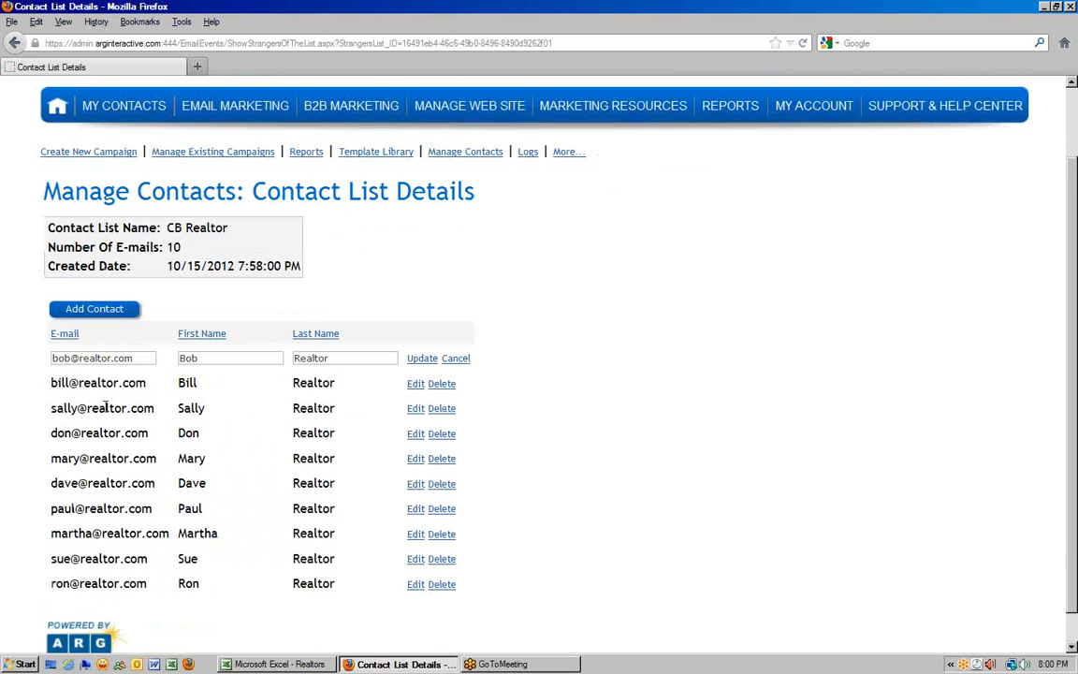
left_click(455, 358)
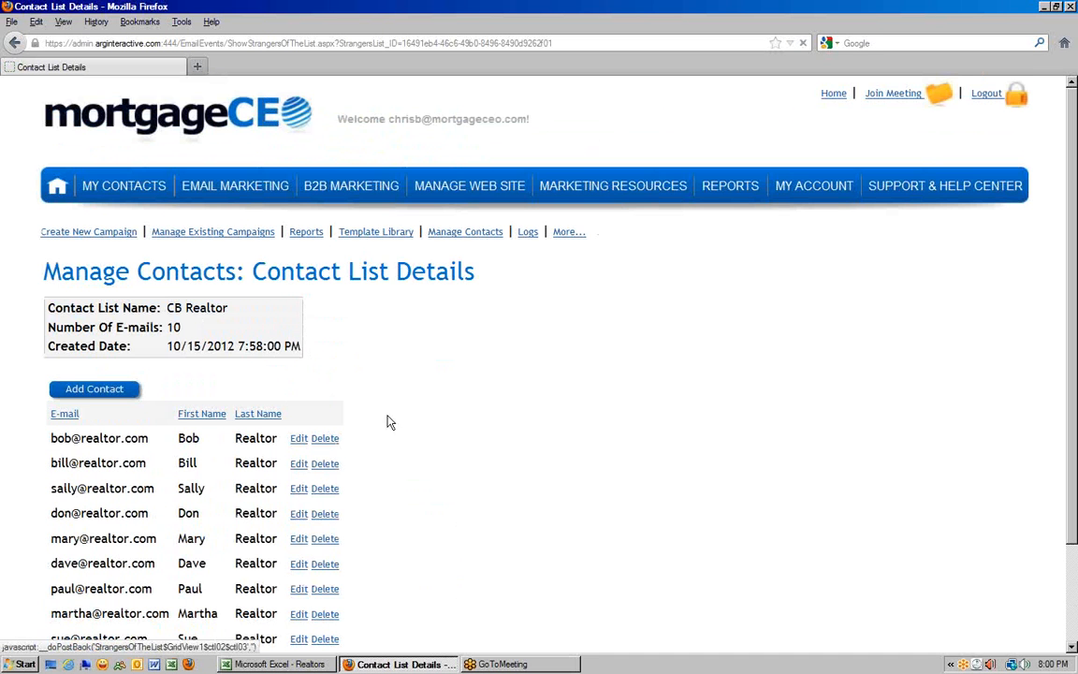
scroll(354, 467, "down", 2)
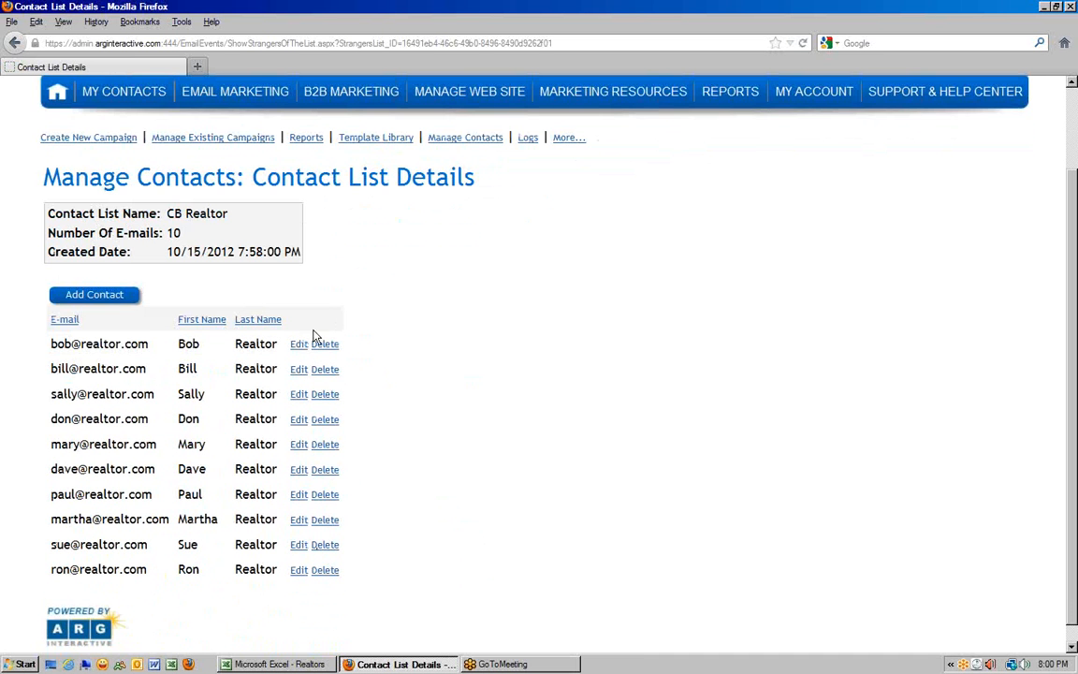
scroll(561, 341, "up", 2)
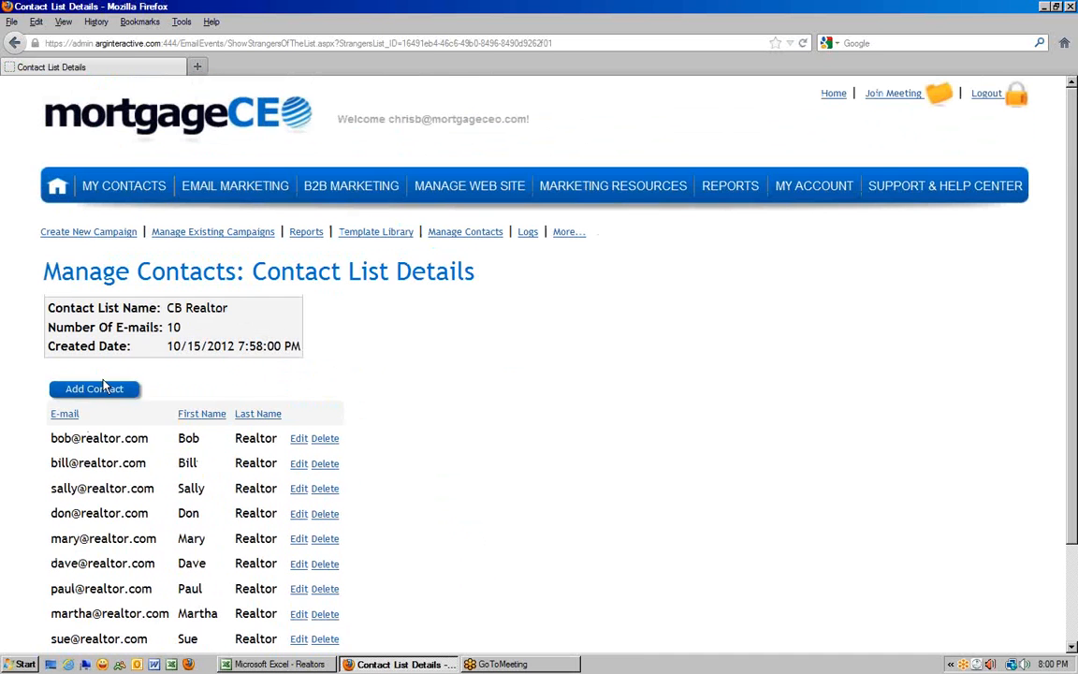
View the blank Add Contact form for the CB Realtor list and cancel it without adding anyone
left_click(92, 391)
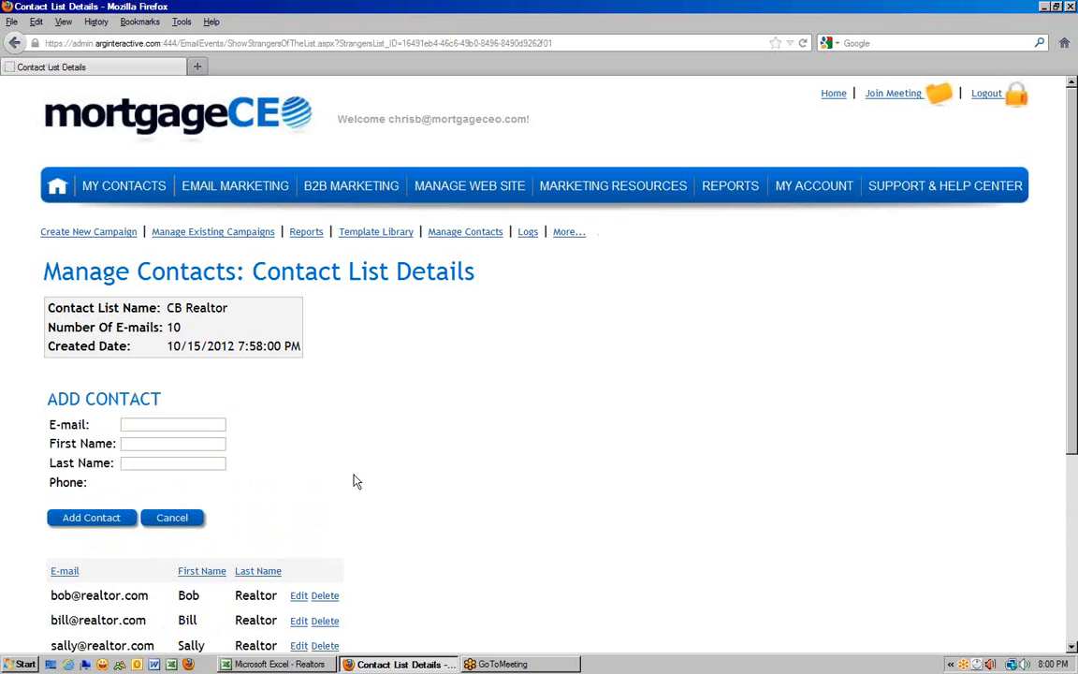
scroll(371, 485, "down", 1)
scroll(371, 485, "down", 3)
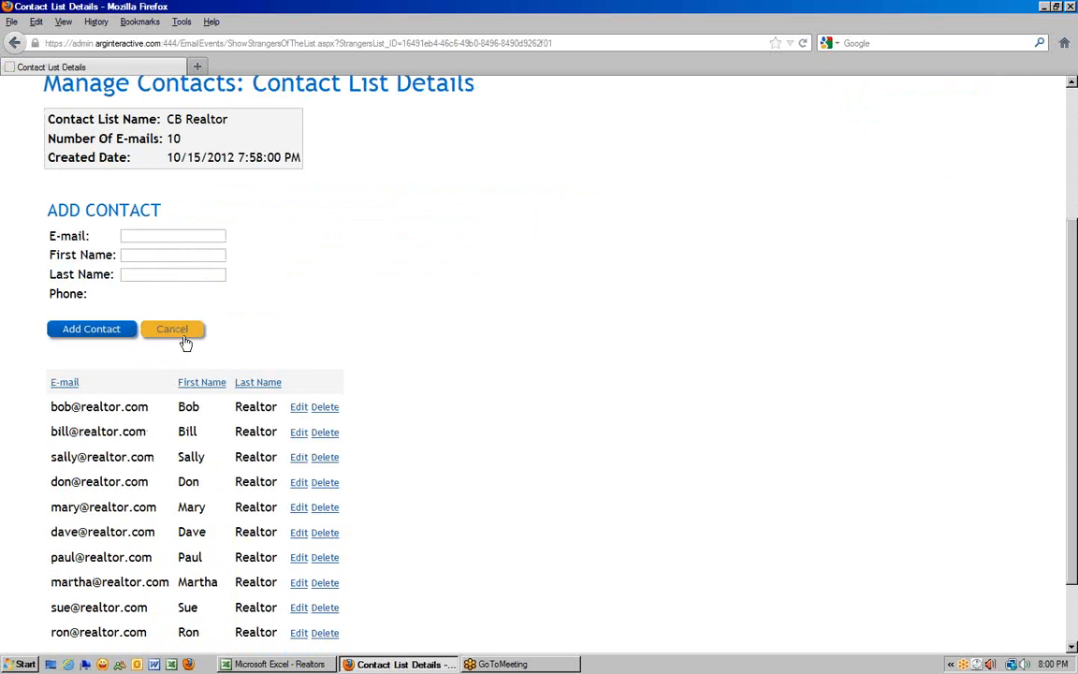
left_click(174, 331)
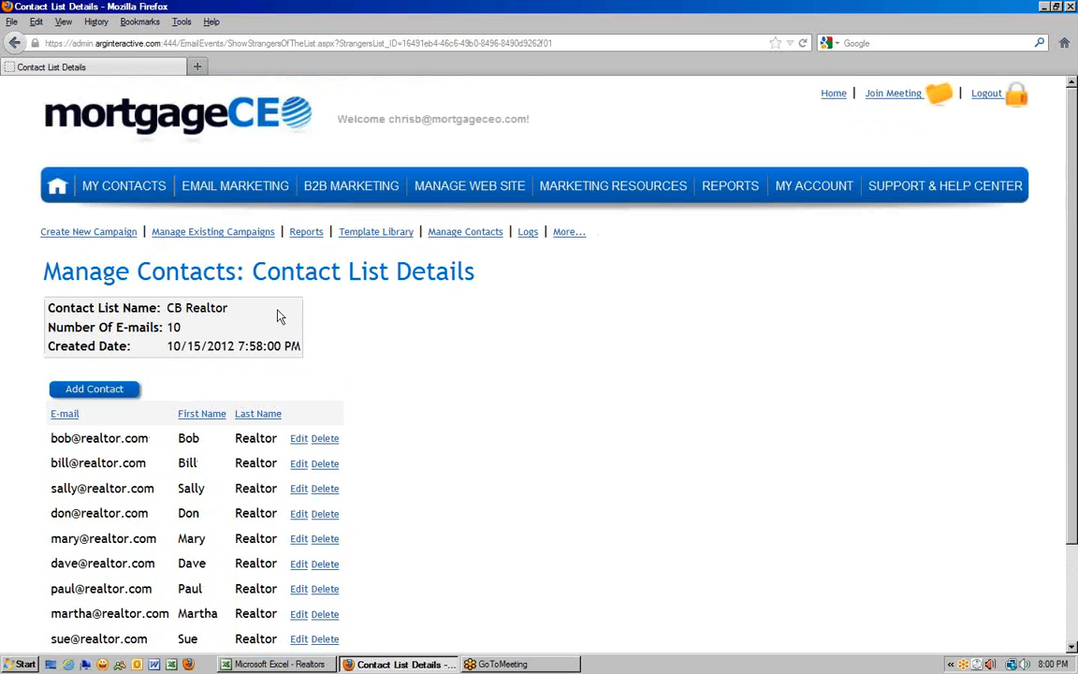
Return to the Manage Contacts page and merge the 9-21-12 Email List into the CB Realtor list
mouse_move(233, 194)
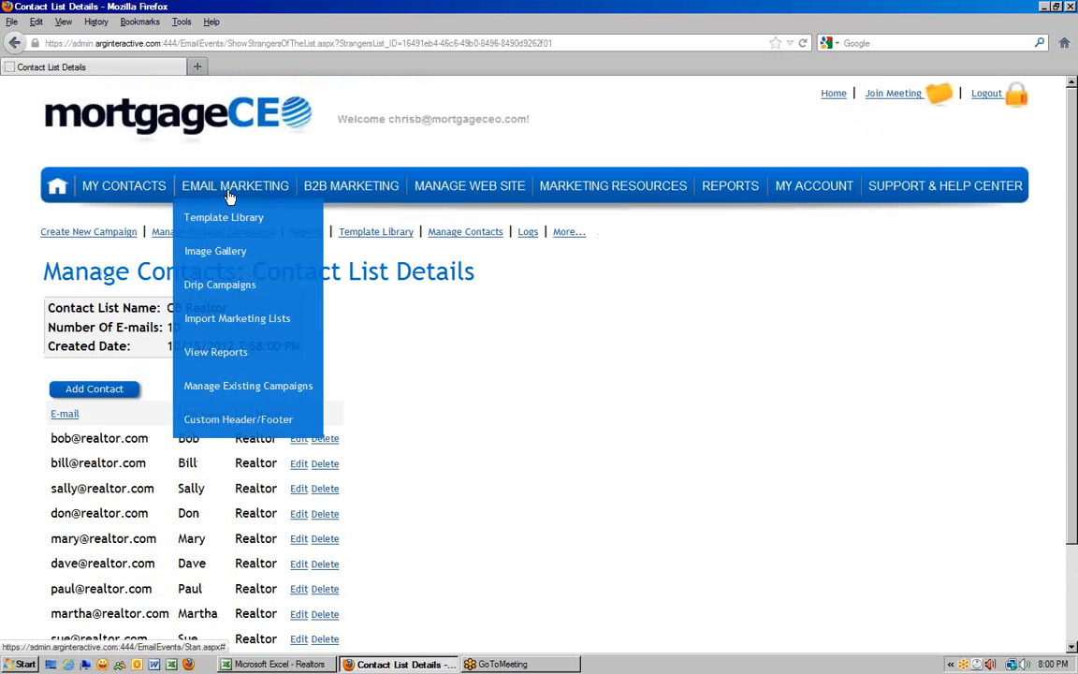
left_click(197, 309)
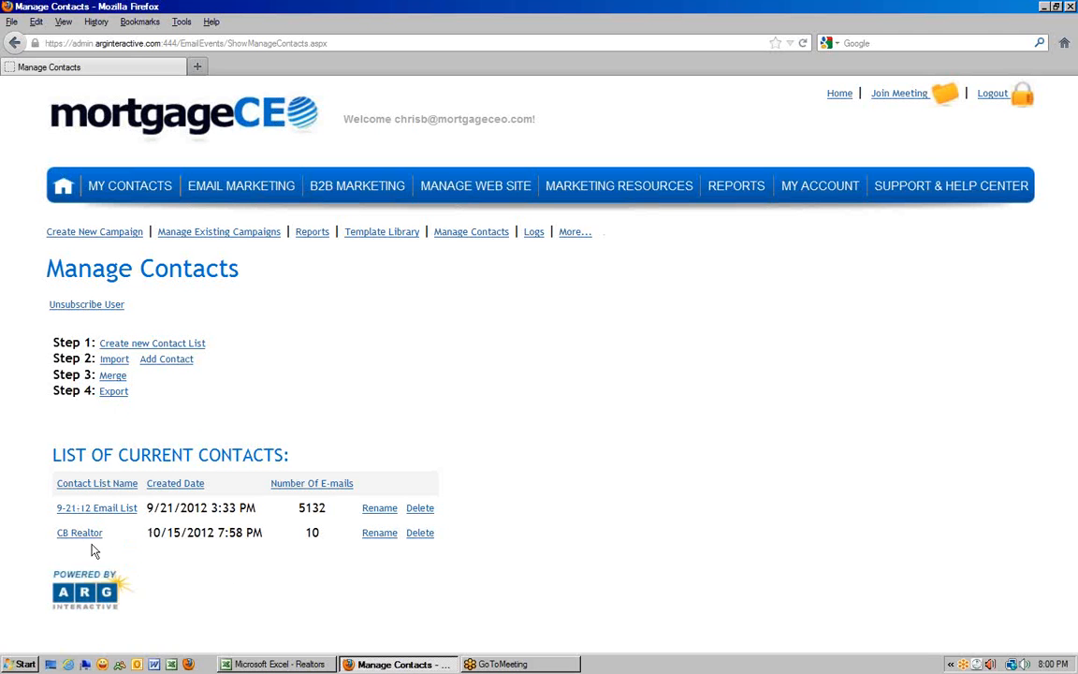
left_click(109, 378)
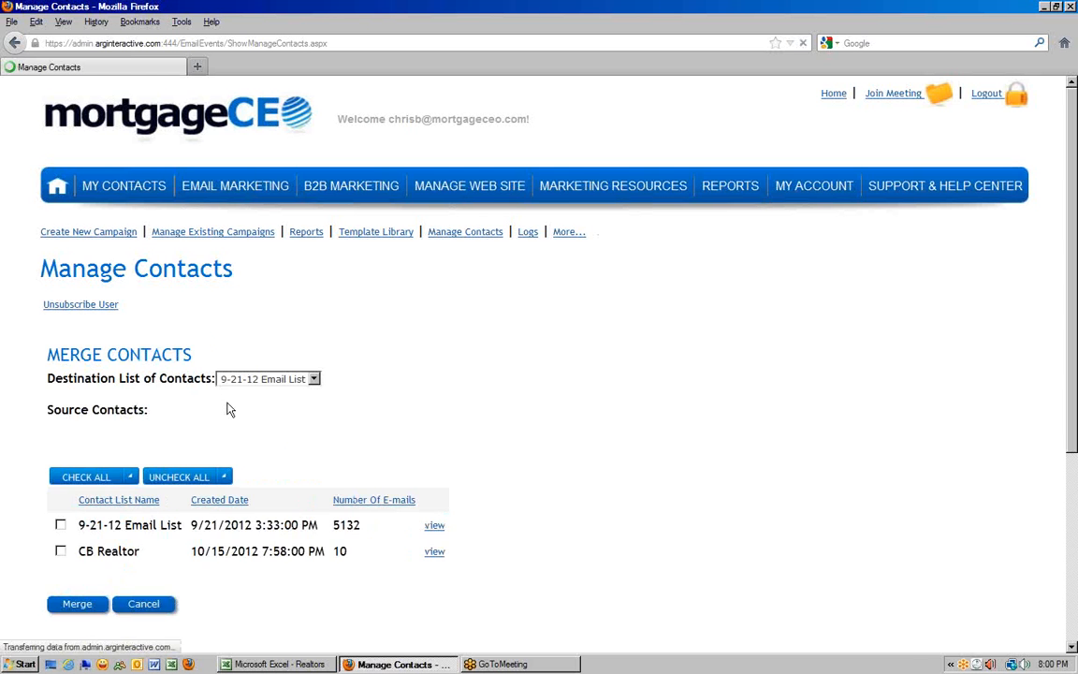
scroll(281, 290, "down", 2)
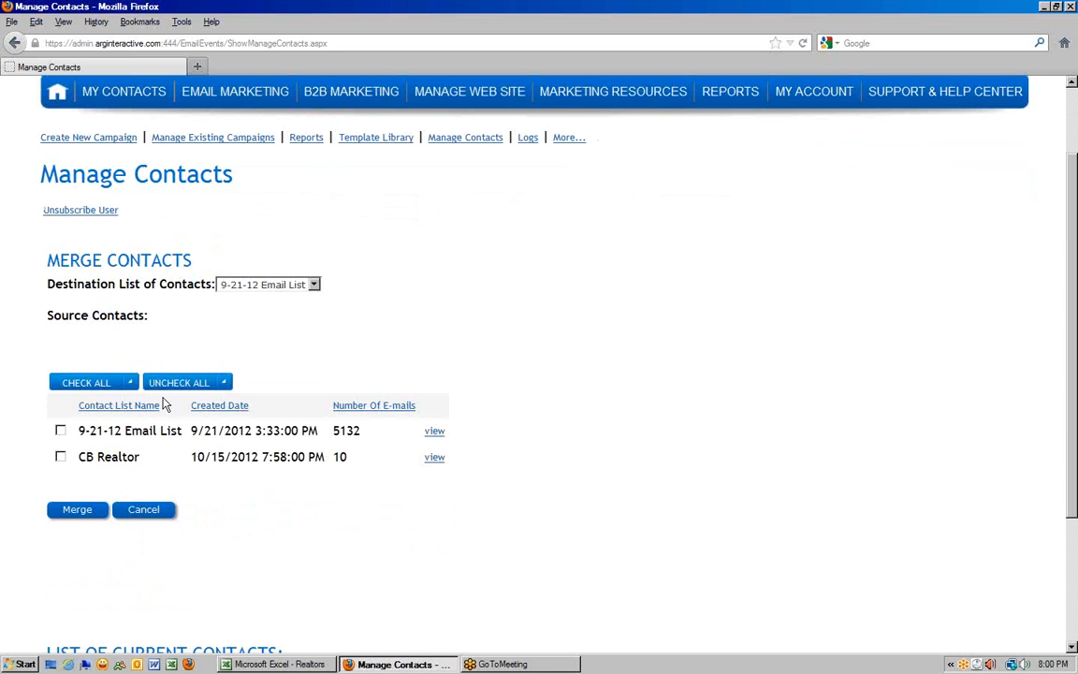
left_click(261, 285)
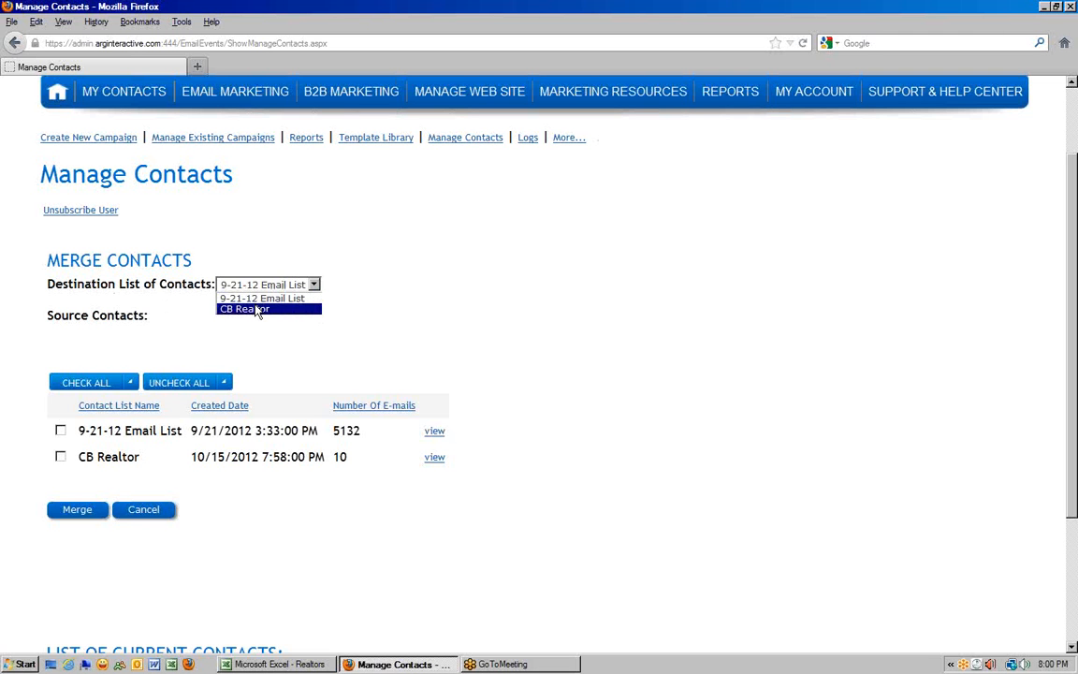
left_click(257, 309)
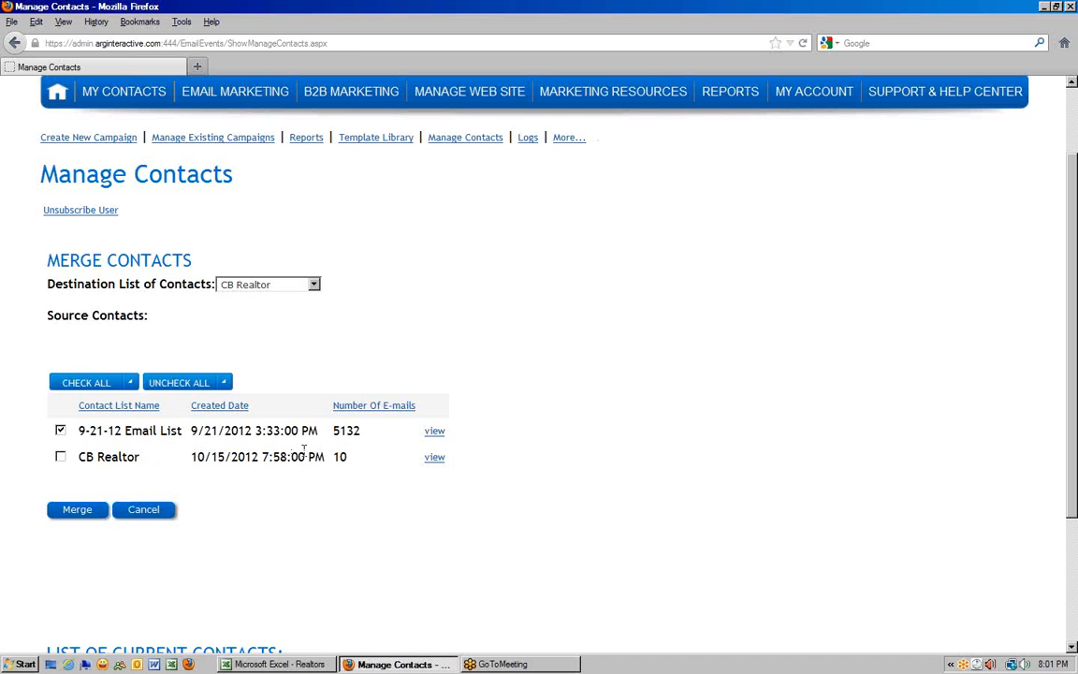
left_click(73, 513)
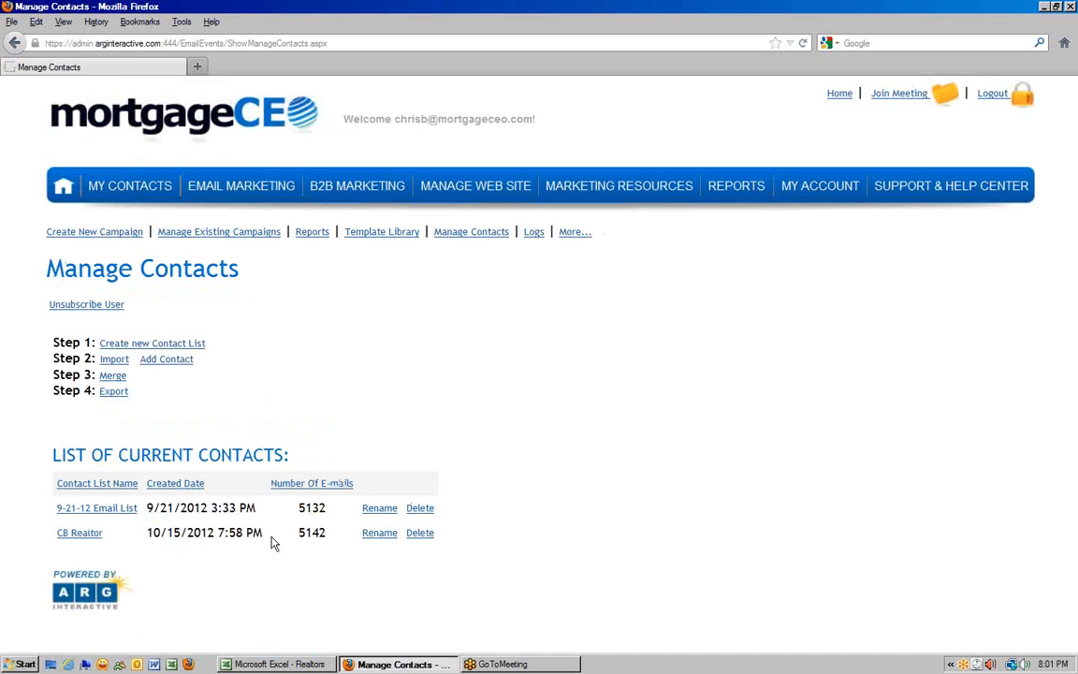
left_click_drag(299, 537, 337, 540)
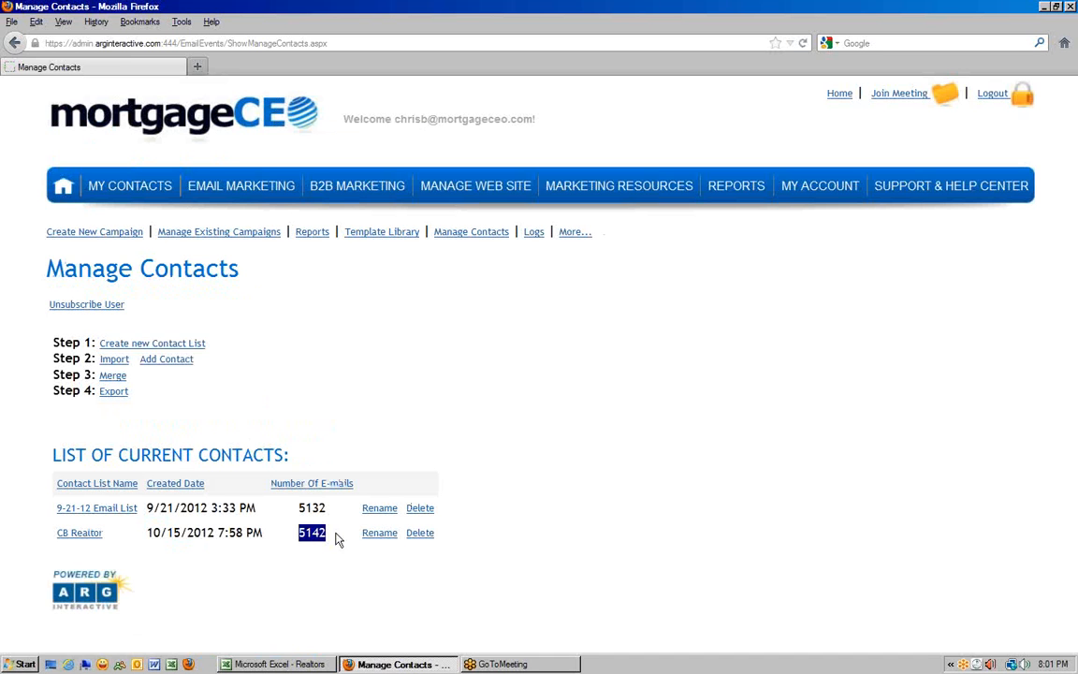